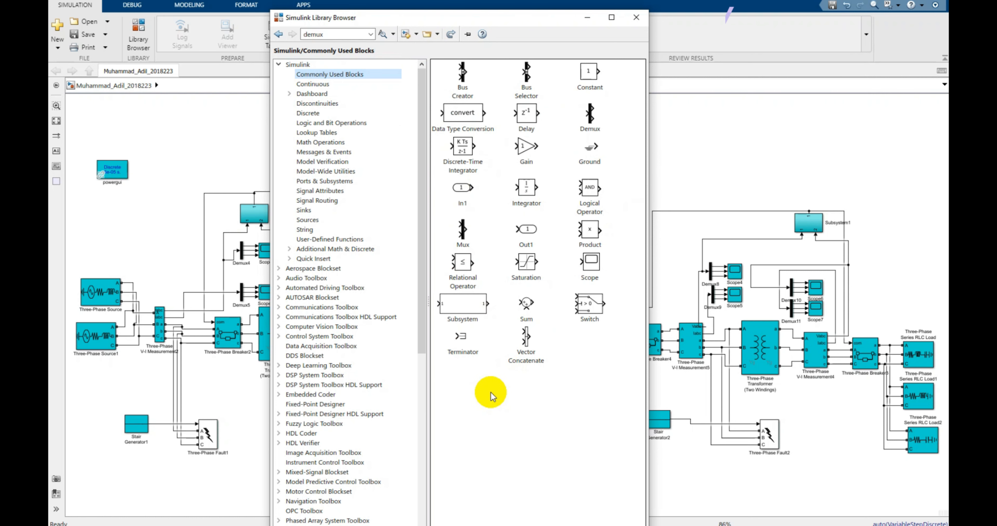
Step: Return to the model and look over the three-phase sources, both two-winding transformers and the PI section line
{"action": "left_click", "coordinate": [668, 184]}
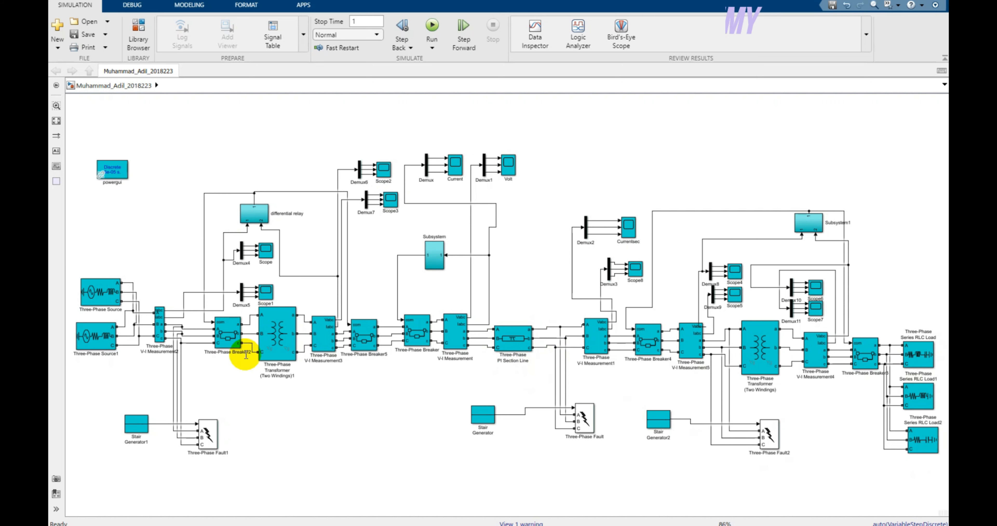
{"action": "left_click", "coordinate": [99, 344]}
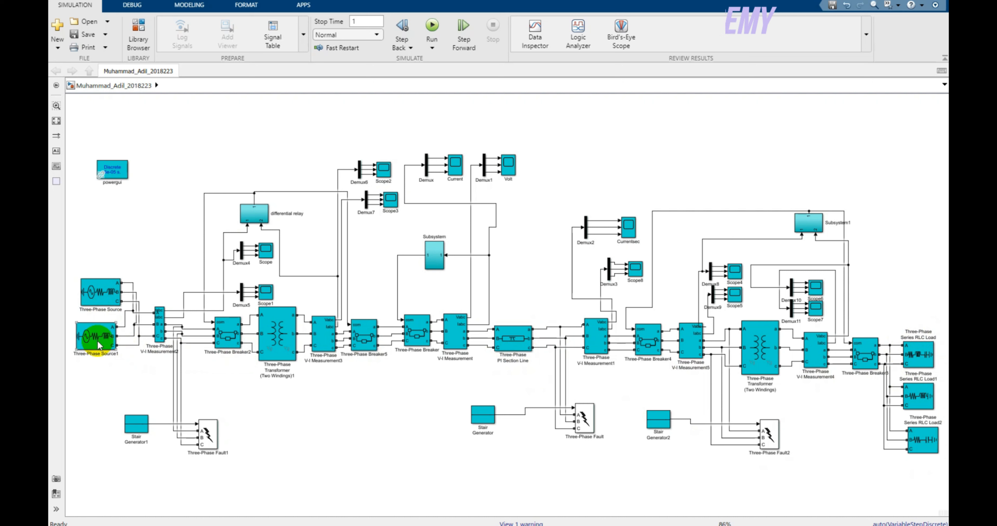
{"action": "left_click", "coordinate": [278, 329]}
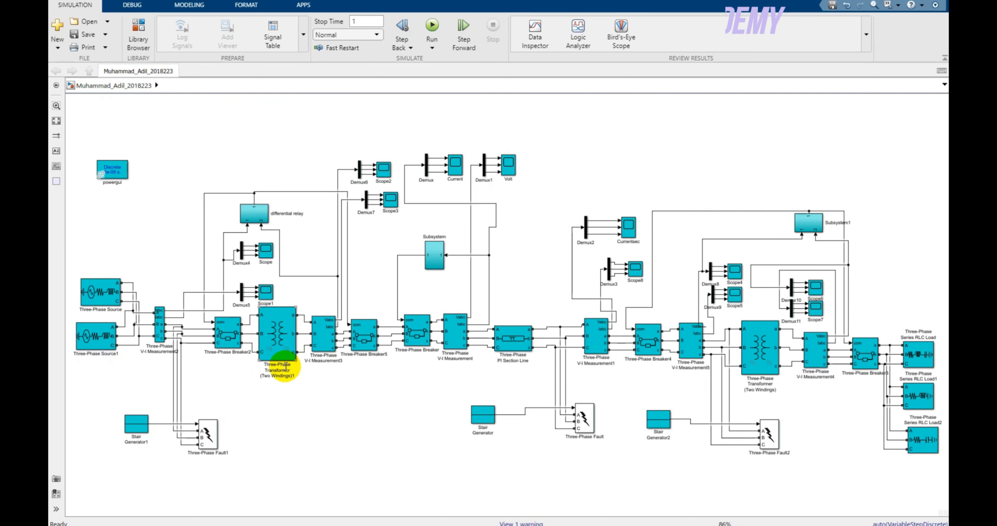
{"action": "left_click", "coordinate": [294, 323]}
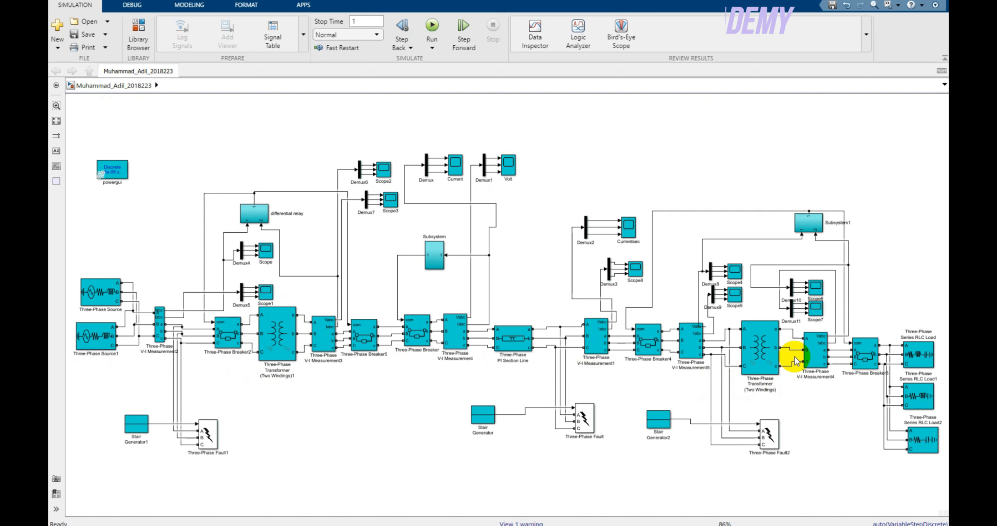
{"action": "left_click", "coordinate": [757, 333]}
{"action": "left_click", "coordinate": [770, 342]}
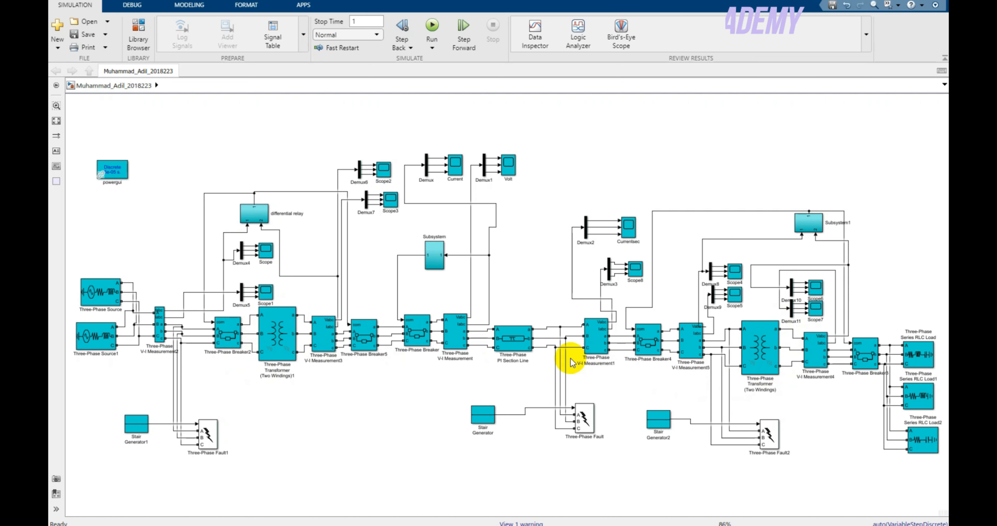
{"action": "left_click", "coordinate": [507, 339]}
{"action": "left_click", "coordinate": [513, 338]}
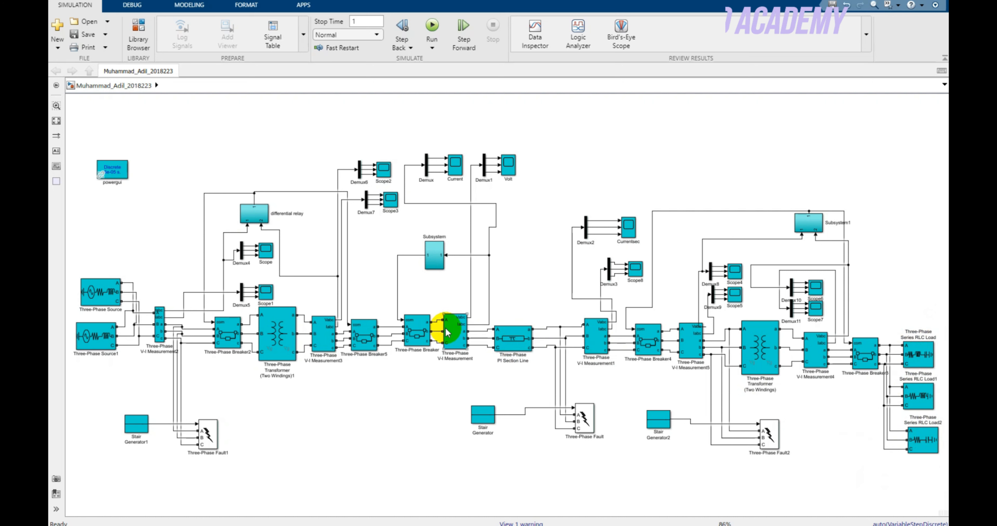
Step: Align the Three-Phase Source block with Three-Phase Source1 below it and review its phase-to-phase voltage parameter
{"action": "left_click_drag", "start_coordinate": [100, 297], "coordinate": [95, 296]}
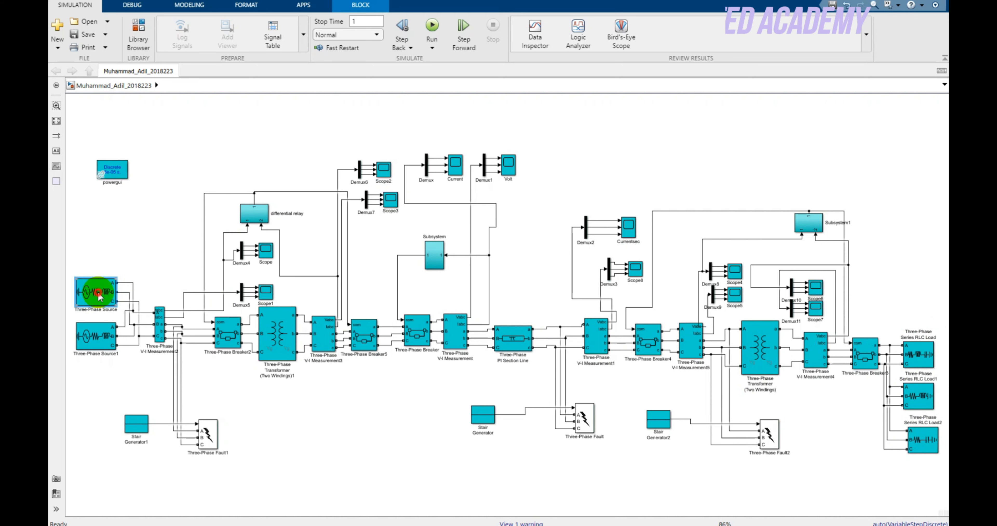
{"action": "double_click", "coordinate": [96, 291]}
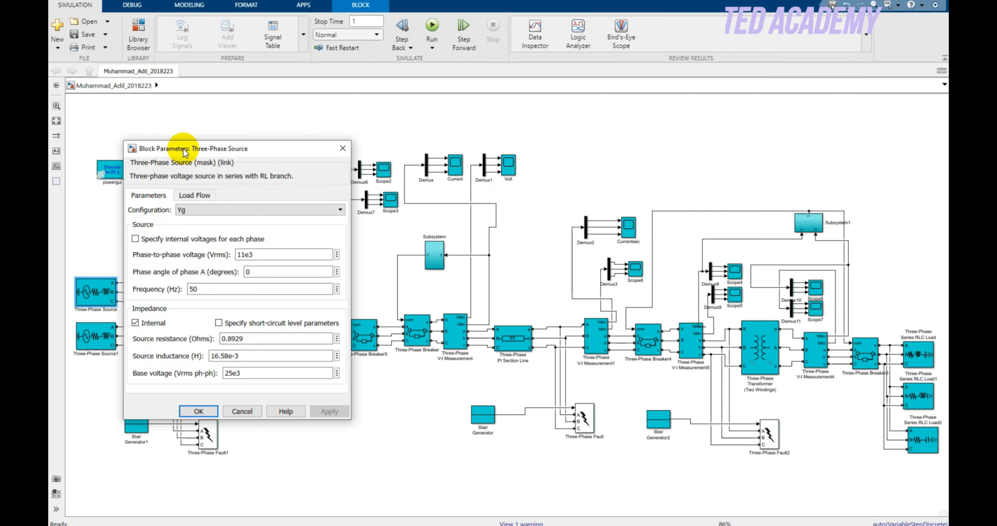
{"action": "left_click_drag", "start_coordinate": [199, 148], "coordinate": [258, 145]}
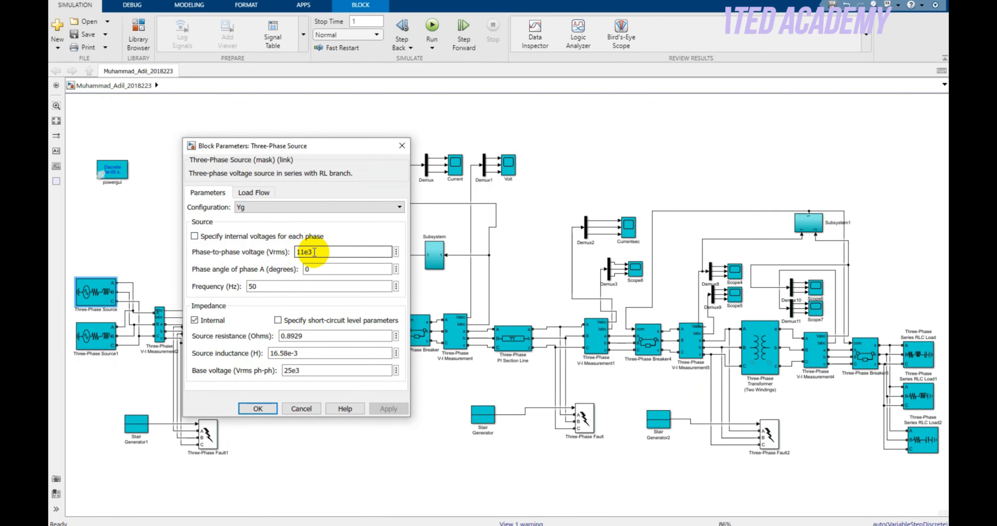
{"action": "double_click", "coordinate": [314, 252]}
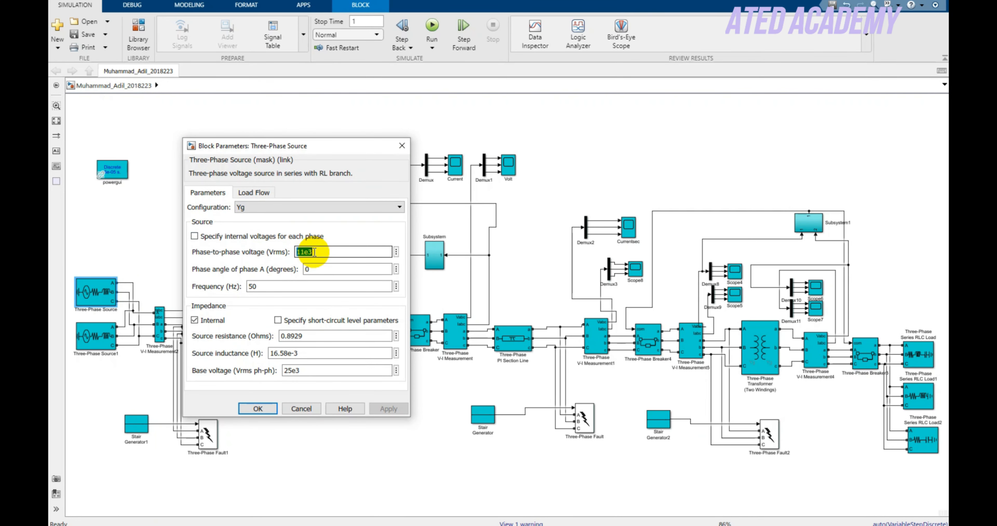
{"action": "left_click", "coordinate": [257, 409]}
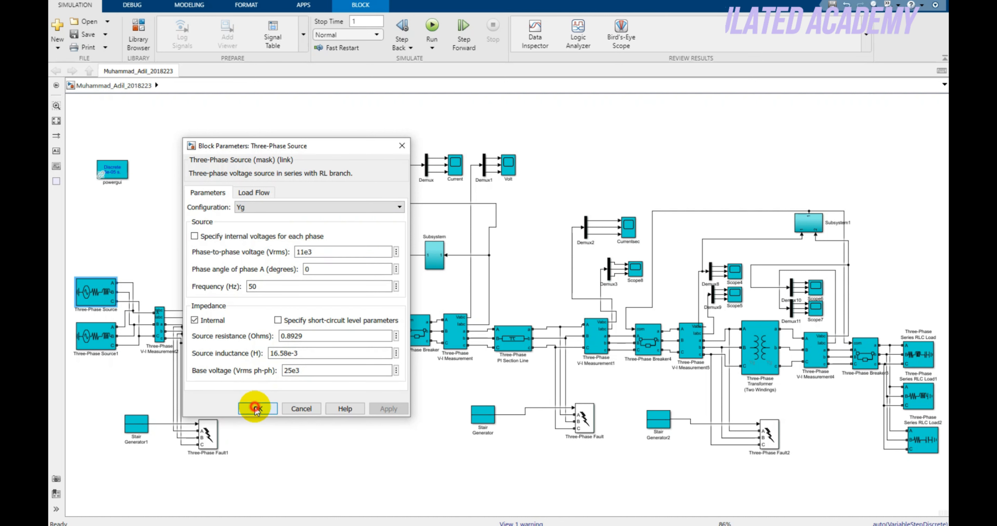
Step: Review the phase-to-phase voltage and frequency parameters of the Three-Phase Source1 block
{"action": "double_click", "coordinate": [103, 337]}
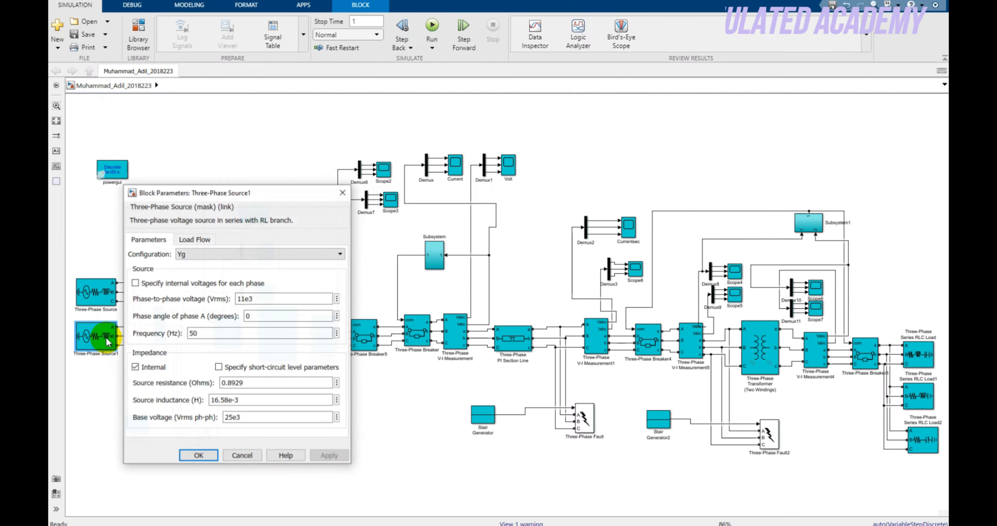
{"action": "double_click", "coordinate": [259, 296]}
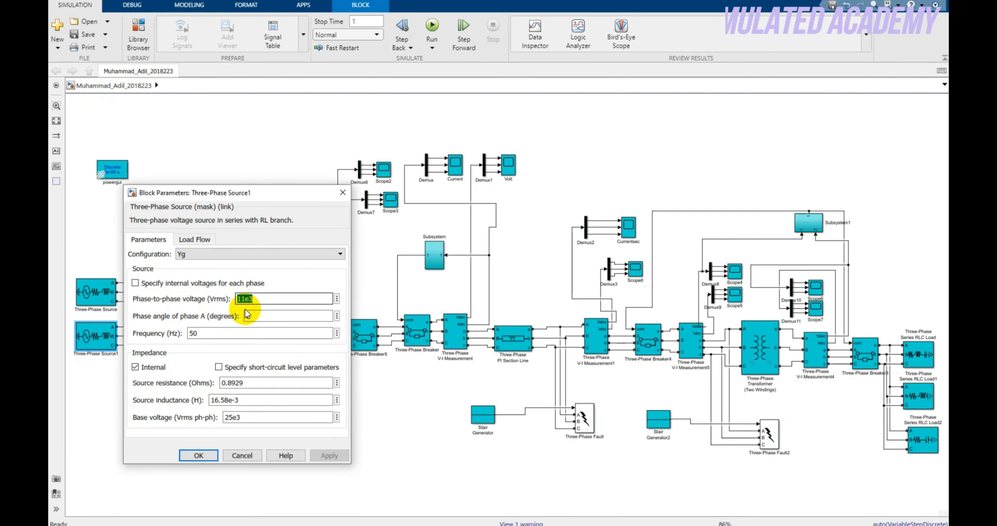
{"action": "double_click", "coordinate": [228, 331]}
{"action": "left_click", "coordinate": [199, 455]}
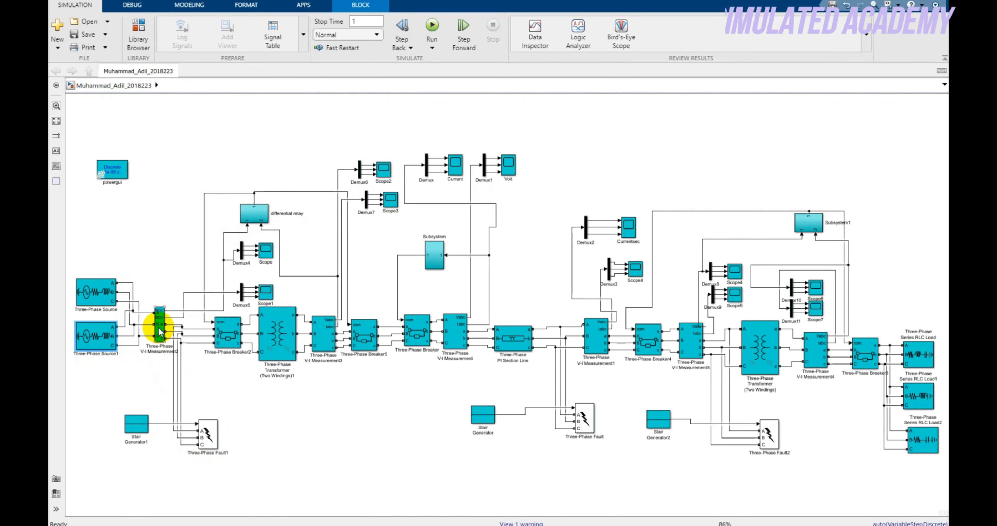
Step: Review the block parameters of Three-Phase Breaker2, including its initial status options
{"action": "left_click", "coordinate": [228, 334]}
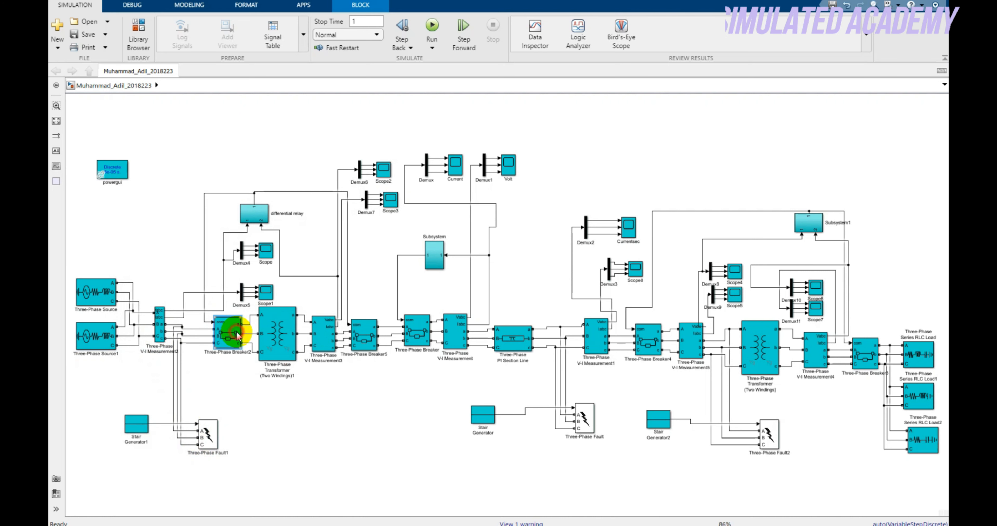
{"action": "double_click", "coordinate": [231, 335]}
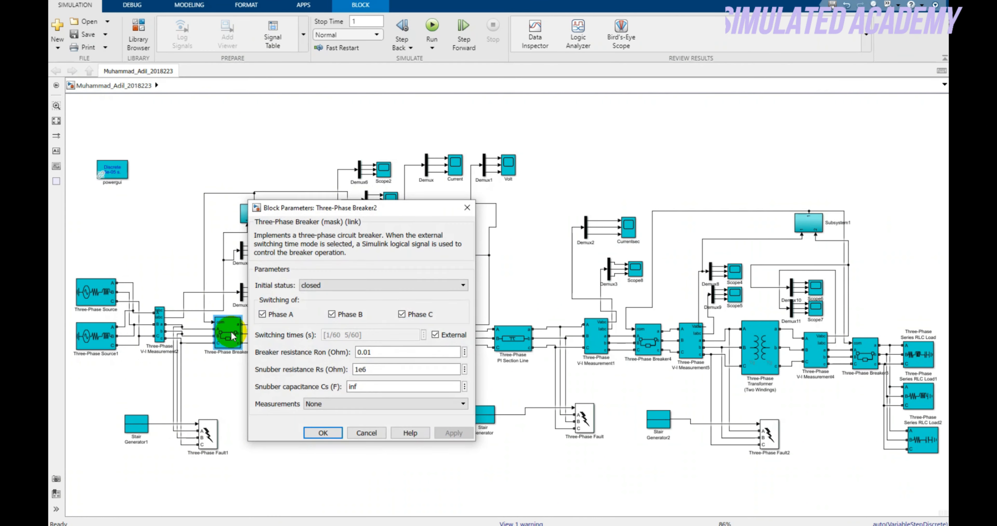
{"action": "left_click_drag", "start_coordinate": [289, 208], "coordinate": [359, 179]}
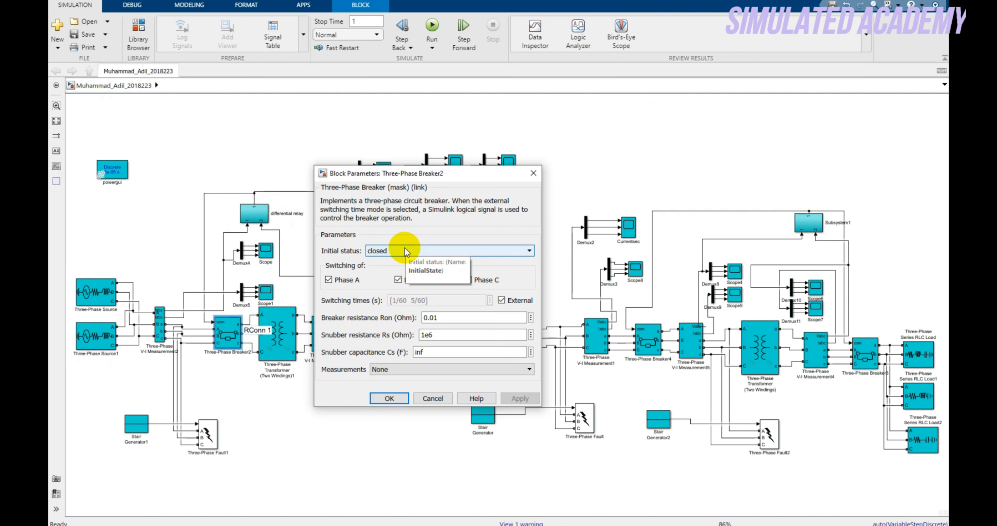
{"action": "left_click", "coordinate": [390, 251]}
{"action": "left_click", "coordinate": [389, 254]}
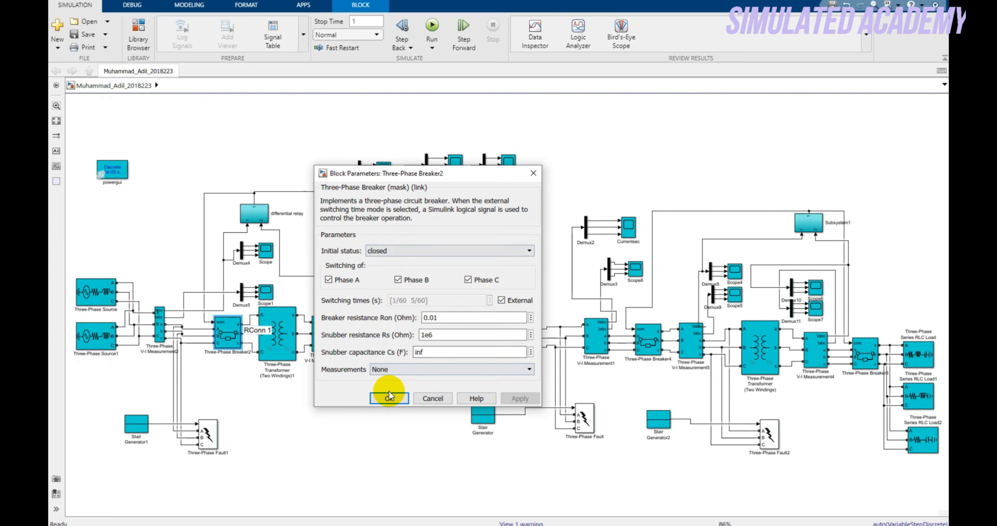
{"action": "left_click", "coordinate": [389, 398]}
Step: Review the nominal power, frequency and winding parameters of the Three-Phase Transformer (Two Windings)1 block
{"action": "double_click", "coordinate": [277, 335]}
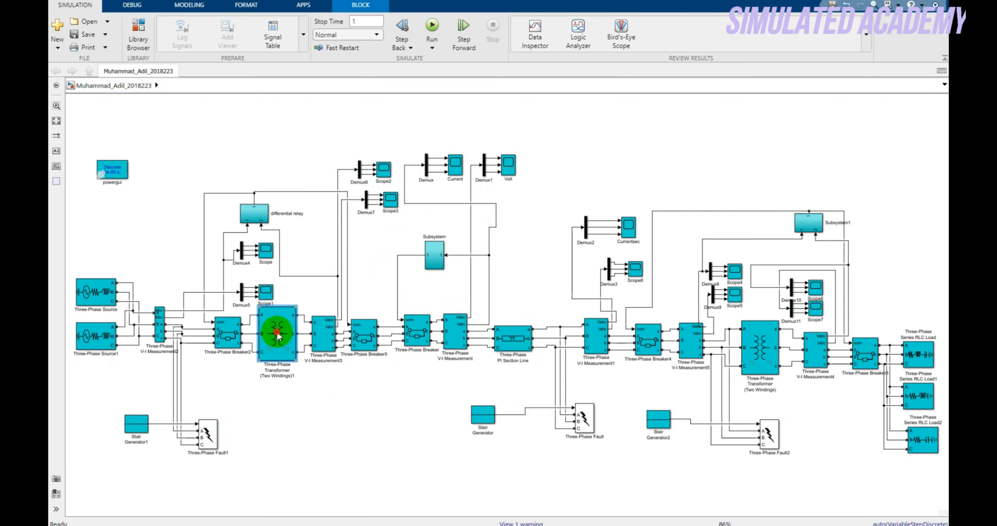
{"action": "left_click", "coordinate": [376, 292]}
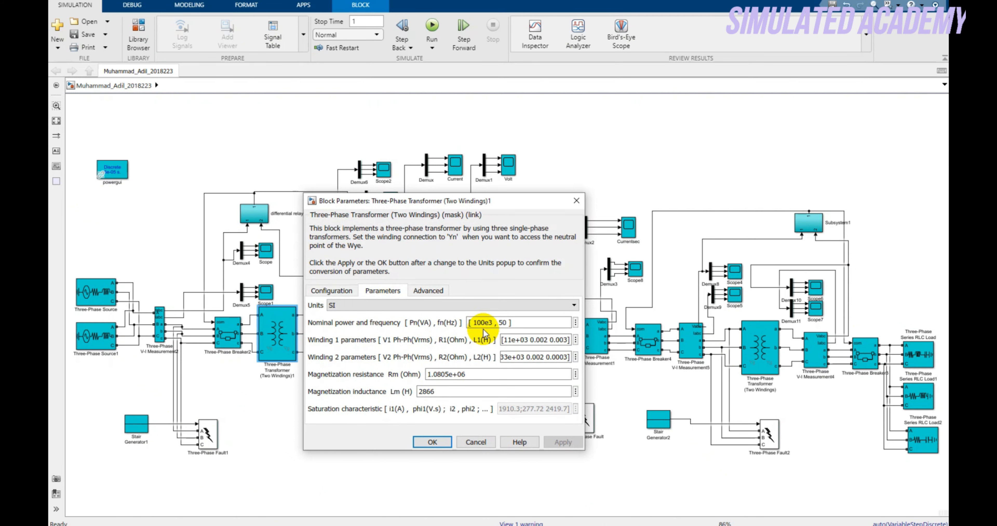
{"action": "left_click", "coordinate": [501, 327]}
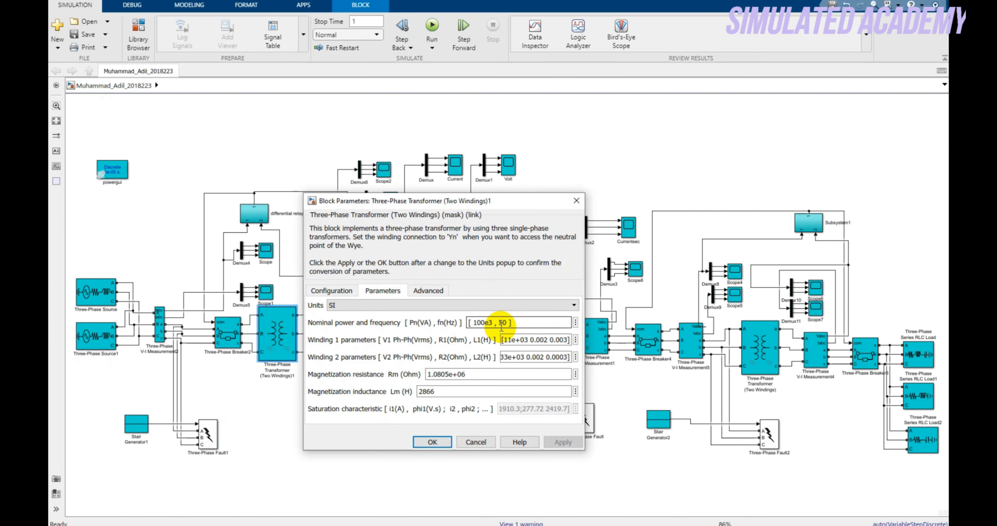
{"action": "left_click", "coordinate": [527, 340]}
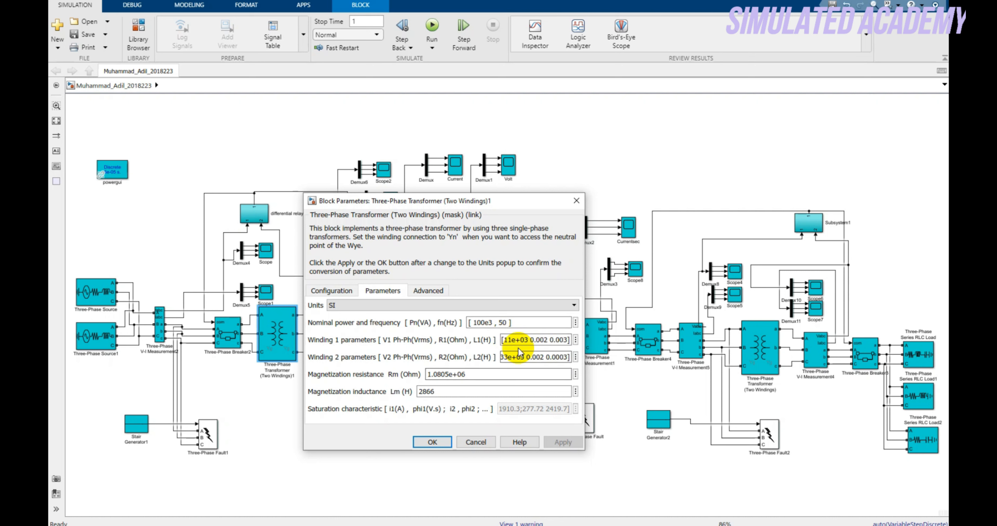
{"action": "left_click", "coordinate": [515, 360]}
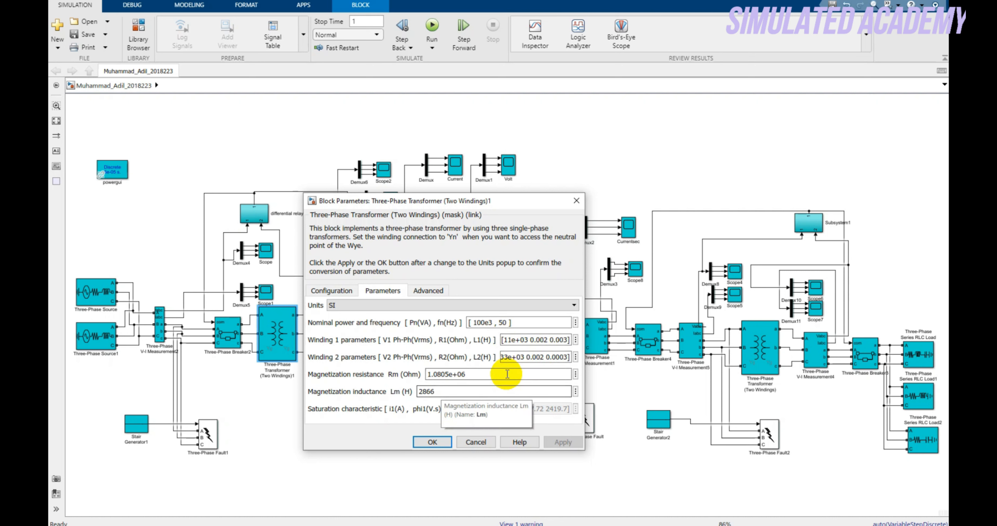
{"action": "left_click", "coordinate": [430, 441]}
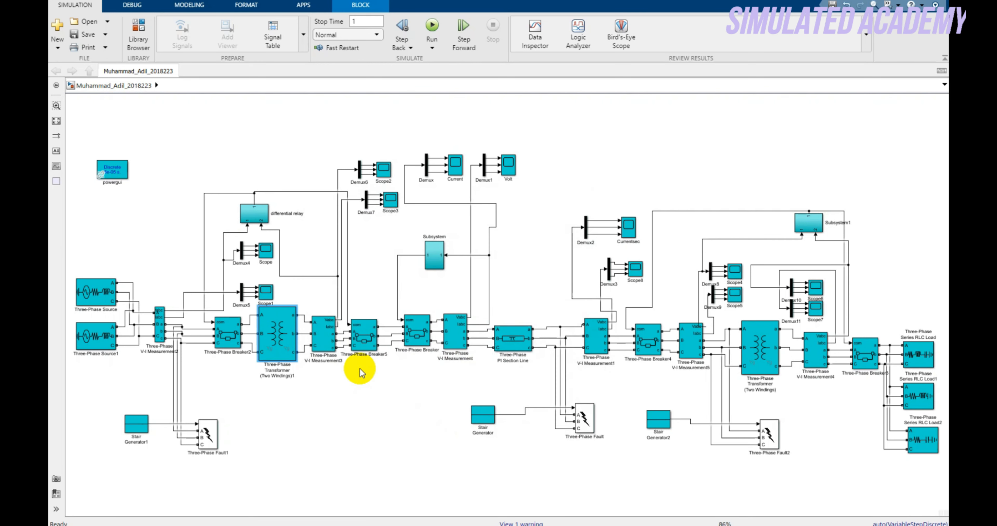
Step: Trace the blocks from Three-Phase V-I Measurement3 to the PI section line and review the line's length and frequency parameters
{"action": "left_click", "coordinate": [329, 335]}
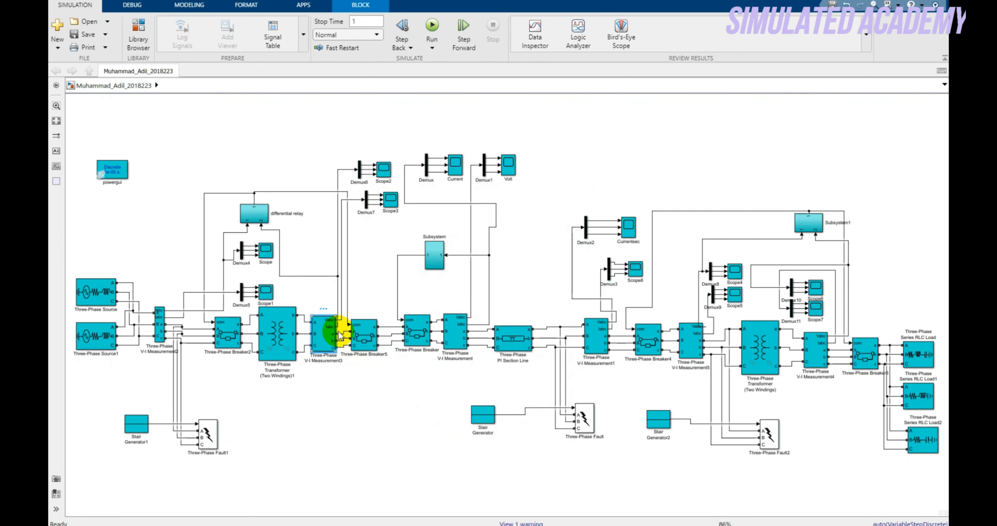
{"action": "left_click", "coordinate": [366, 337]}
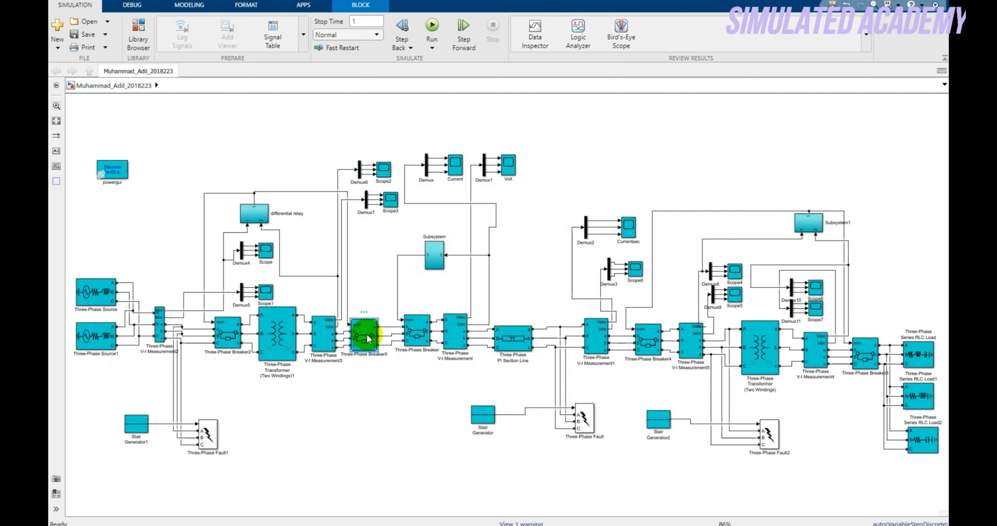
{"action": "left_click", "coordinate": [409, 334]}
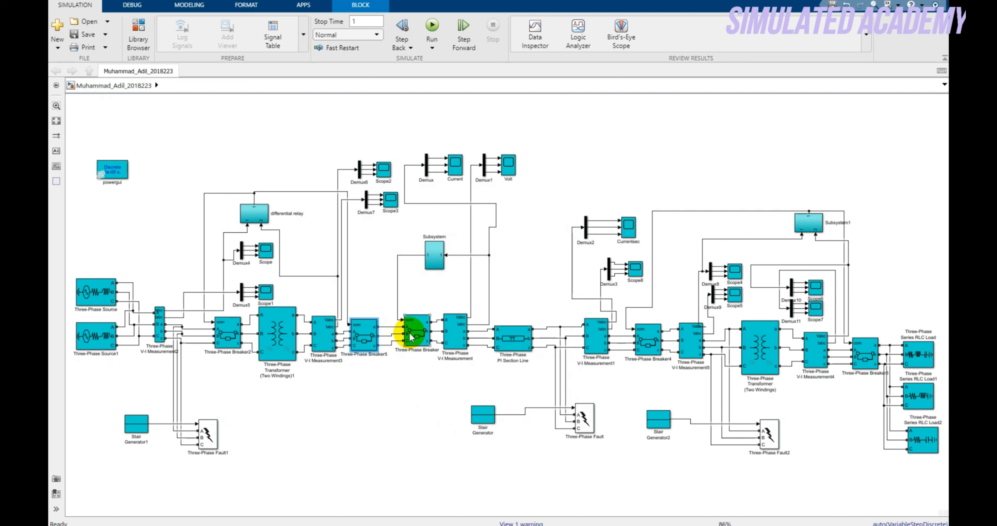
{"action": "left_click", "coordinate": [460, 334]}
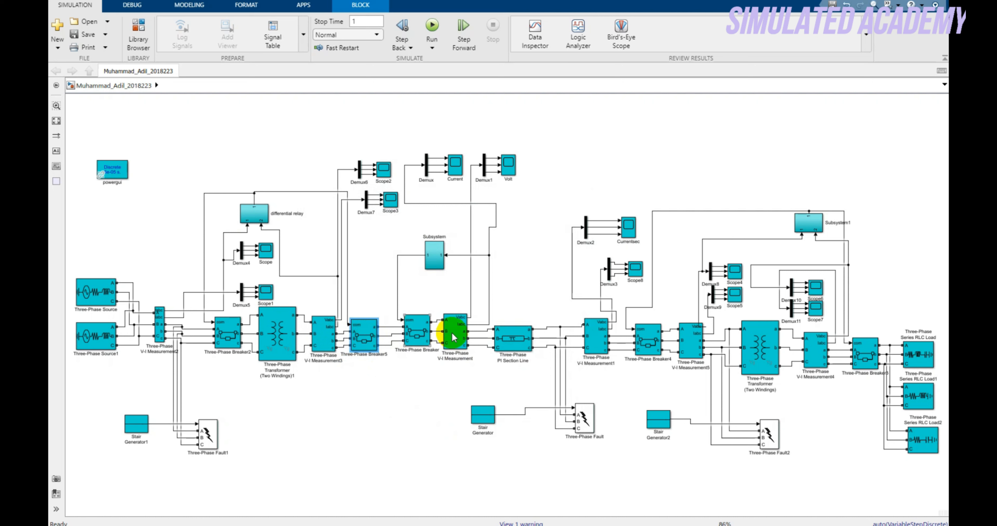
{"action": "left_click", "coordinate": [516, 338]}
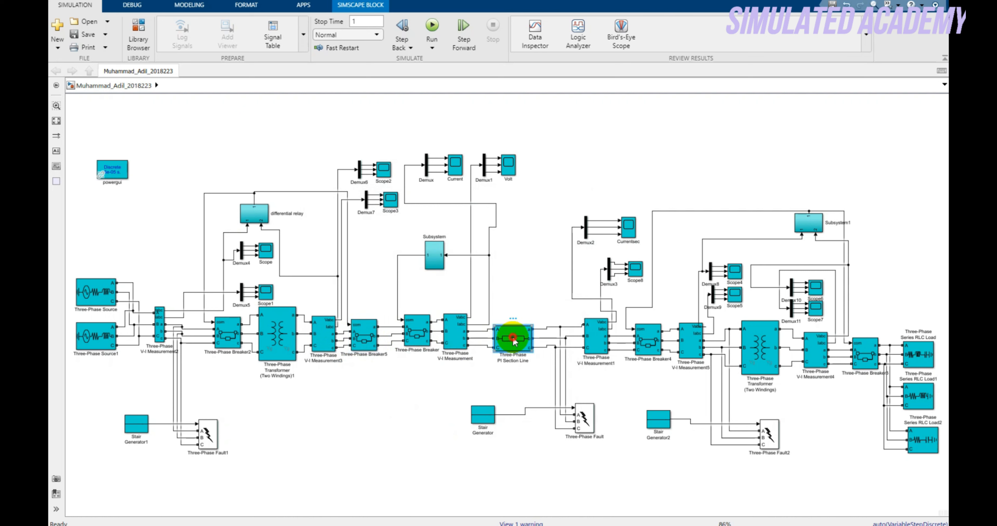
{"action": "double_click", "coordinate": [513, 339]}
{"action": "double_click", "coordinate": [614, 328]}
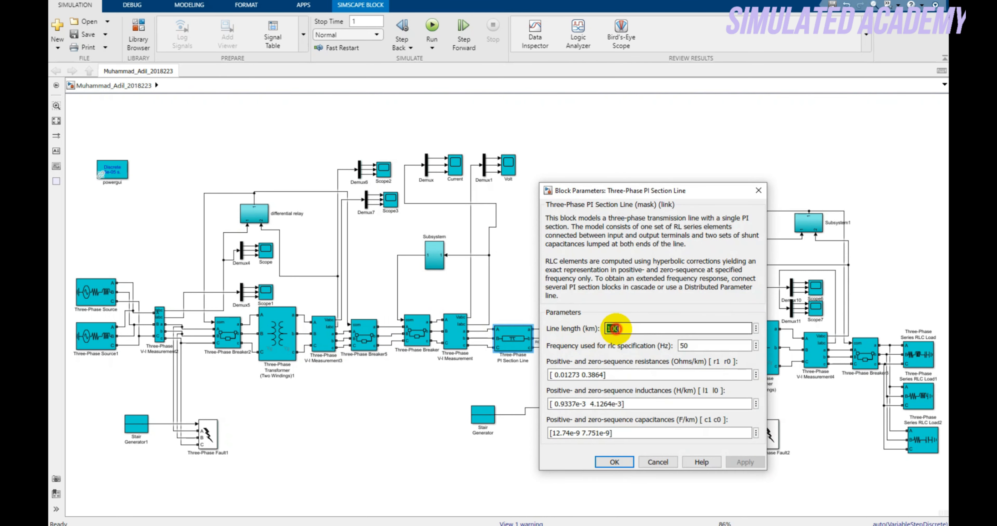
{"action": "double_click", "coordinate": [684, 346]}
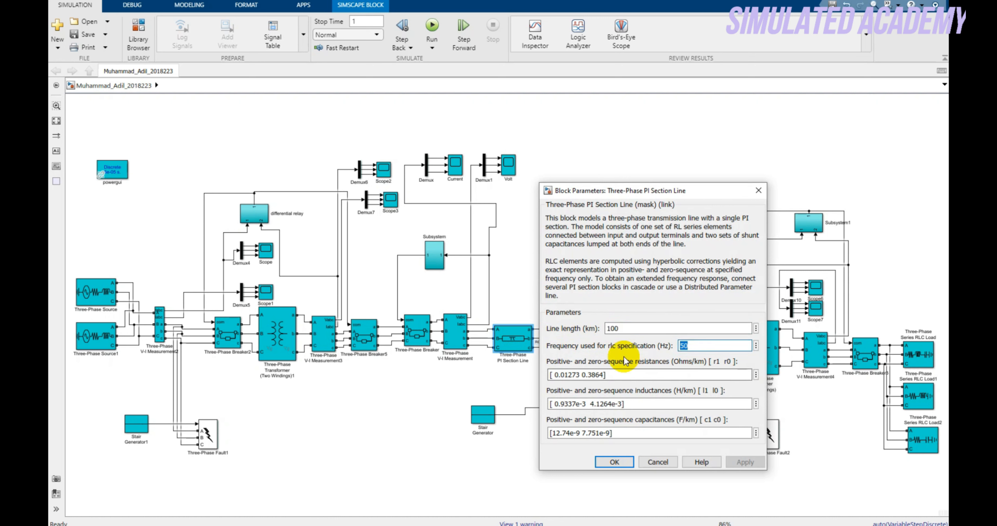
{"action": "left_click", "coordinate": [615, 462]}
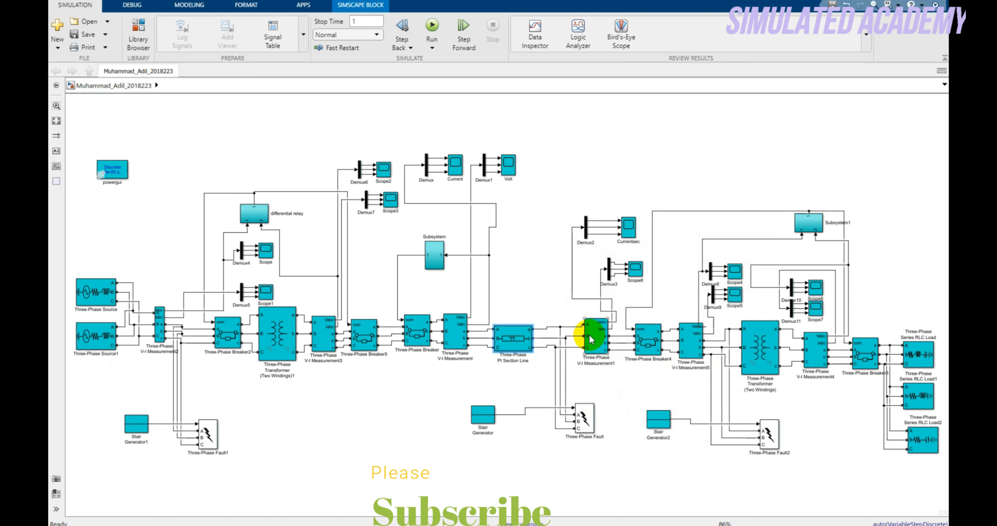
Step: Review the winding connections, nominal power, frequency and winding parameters of the load-side Three-Phase Transformer (Two Windings) block
{"action": "left_click", "coordinate": [654, 349]}
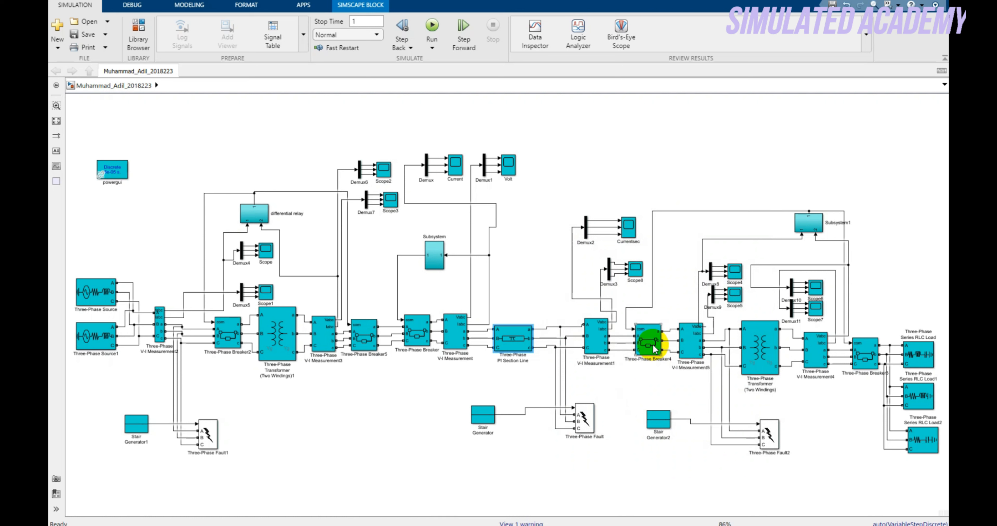
{"action": "left_click", "coordinate": [758, 339]}
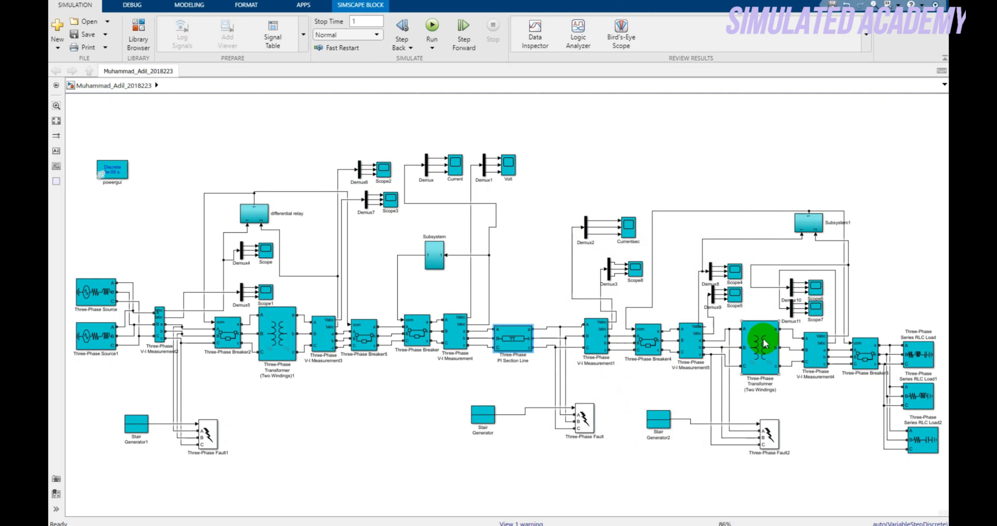
{"action": "double_click", "coordinate": [758, 339]}
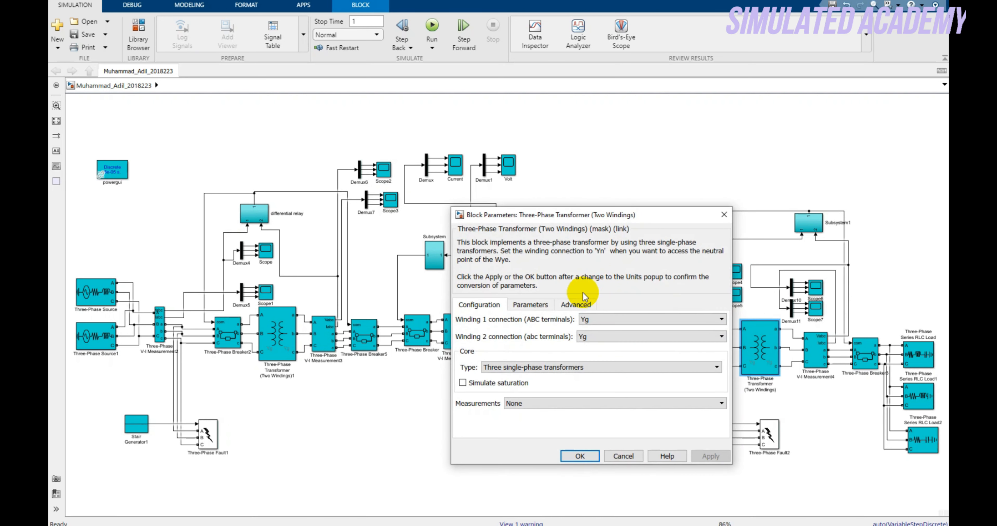
{"action": "left_click", "coordinate": [530, 305]}
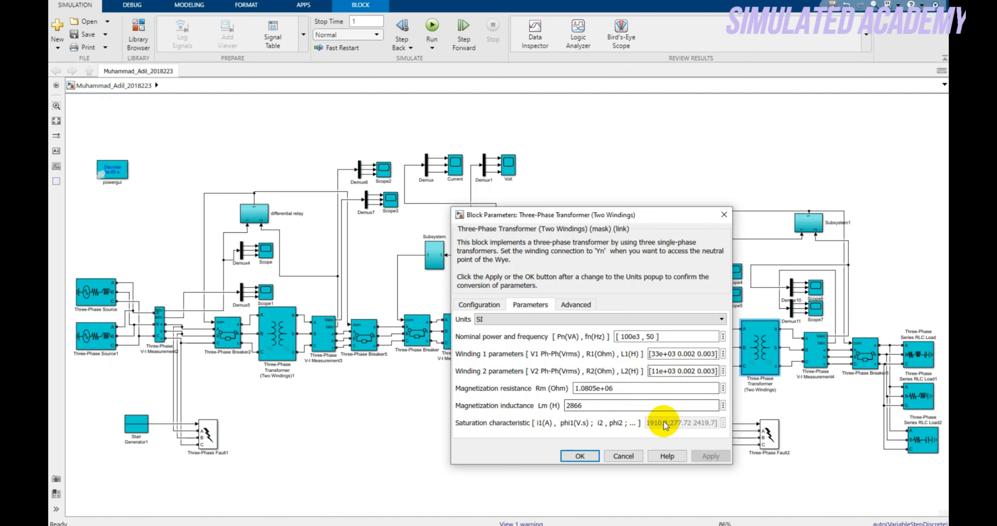
{"action": "left_click", "coordinate": [585, 456]}
Step: Review the nominal voltage, frequency, active power and reactive power parameters of the Three-Phase Series RLC Load block
{"action": "left_click", "coordinate": [822, 360]}
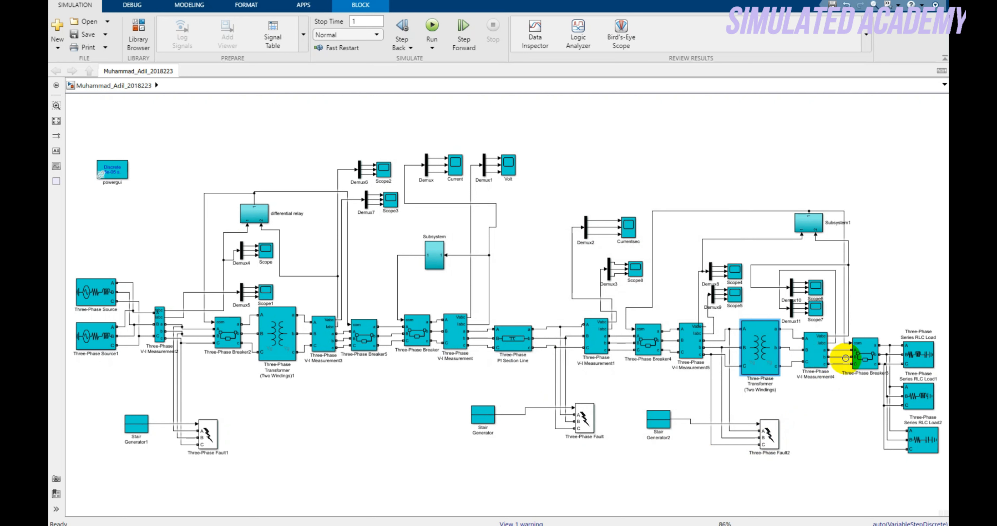
{"action": "left_click", "coordinate": [931, 367]}
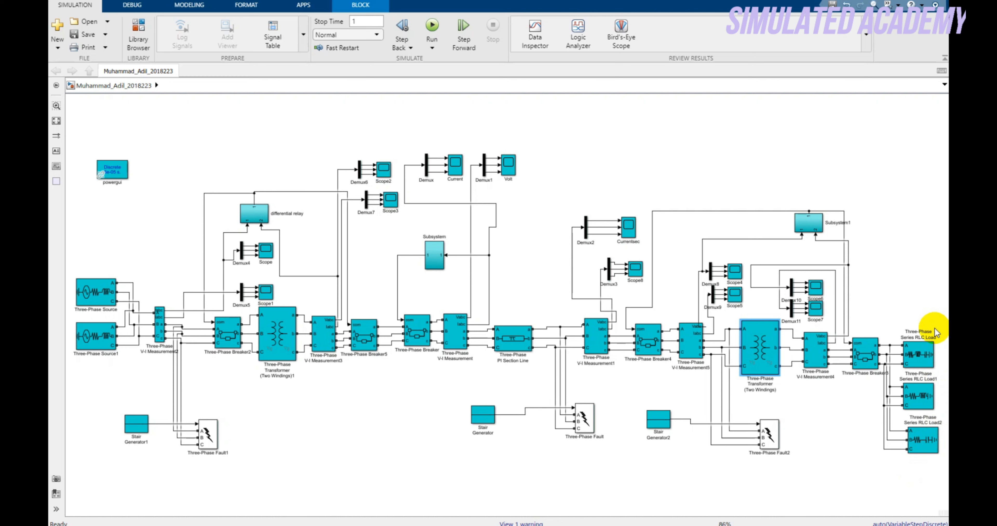
{"action": "double_click", "coordinate": [919, 349]}
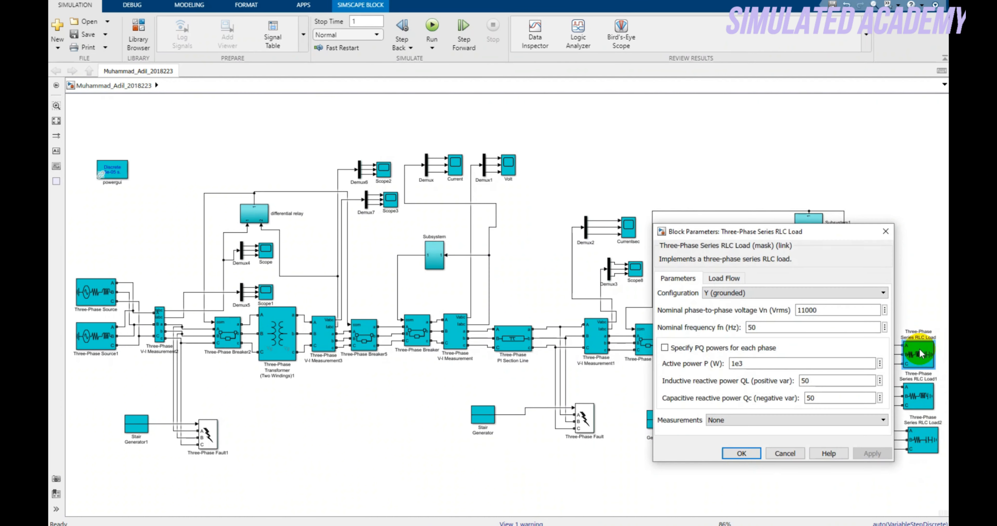
{"action": "double_click", "coordinate": [823, 309]}
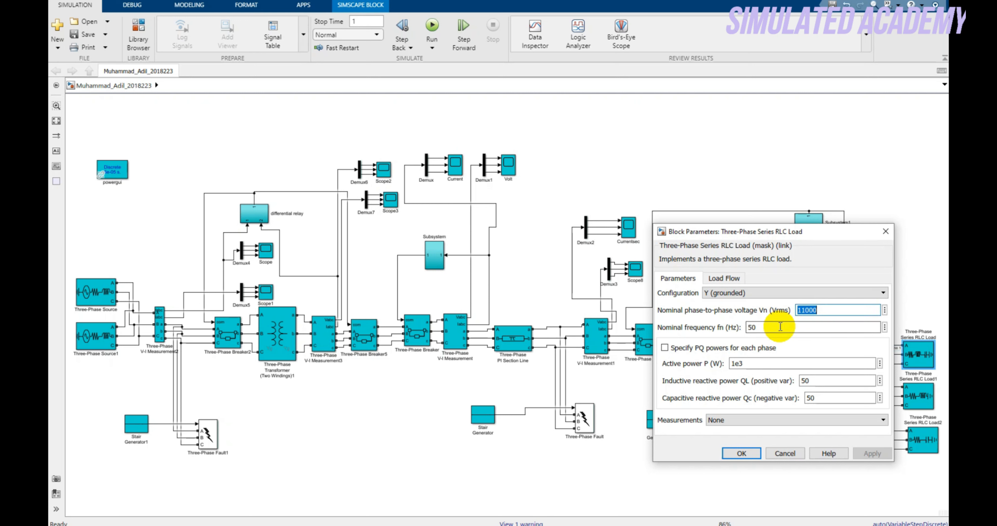
{"action": "double_click", "coordinate": [780, 327]}
{"action": "double_click", "coordinate": [751, 363]}
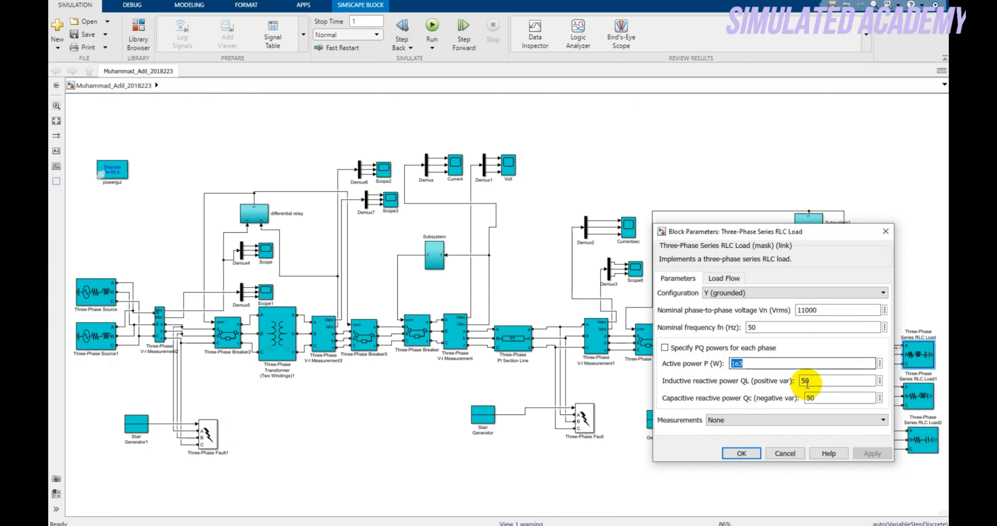
{"action": "double_click", "coordinate": [807, 381]}
{"action": "double_click", "coordinate": [811, 397]}
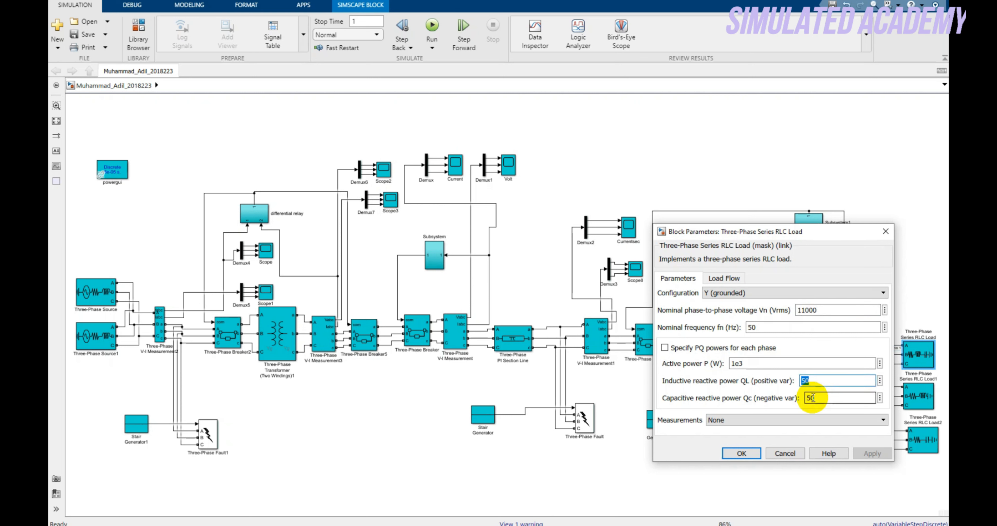
{"action": "left_click", "coordinate": [737, 451]}
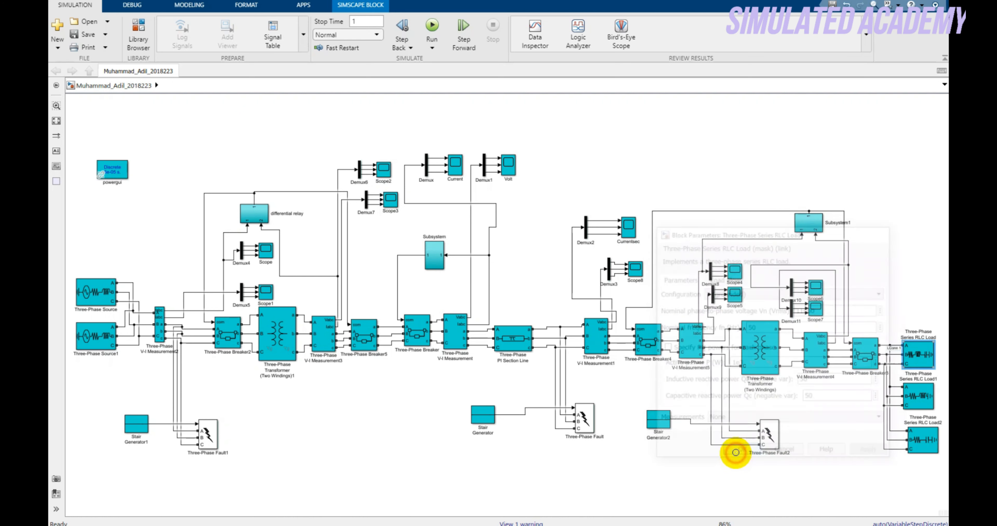
Step: Review the block parameters of Three-Phase Series RLC Load1 and Three-Phase Series RLC Load2
{"action": "double_click", "coordinate": [908, 404]}
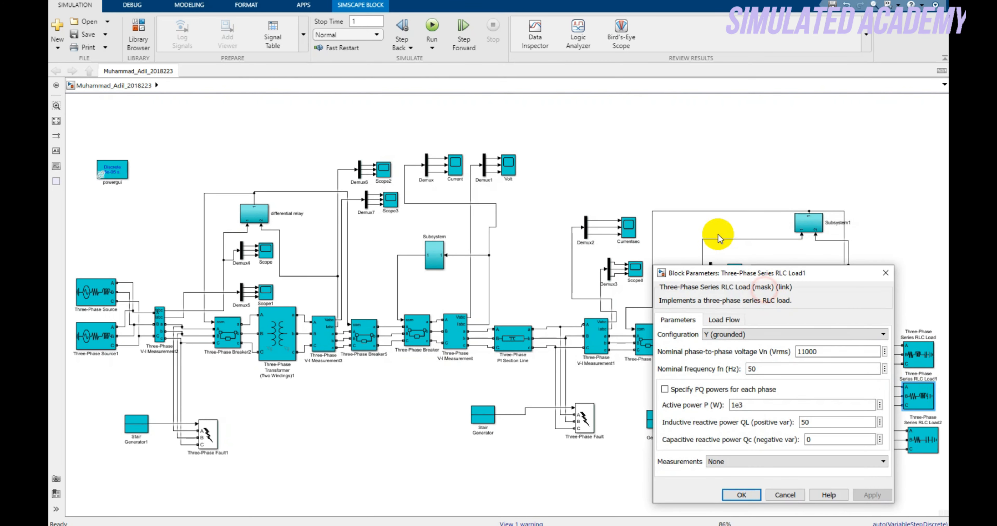
{"action": "left_click_drag", "start_coordinate": [738, 273], "coordinate": [705, 225]}
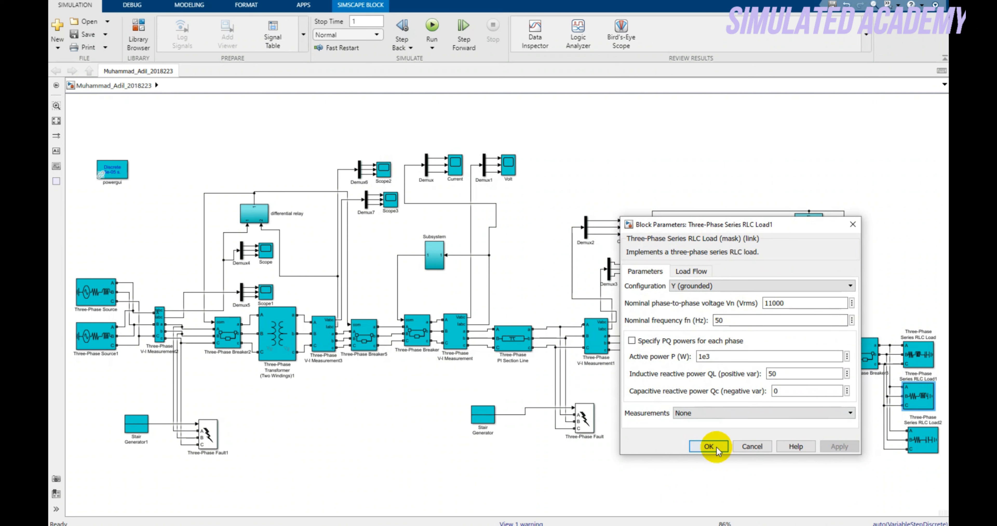
{"action": "left_click", "coordinate": [709, 447]}
{"action": "double_click", "coordinate": [921, 440]}
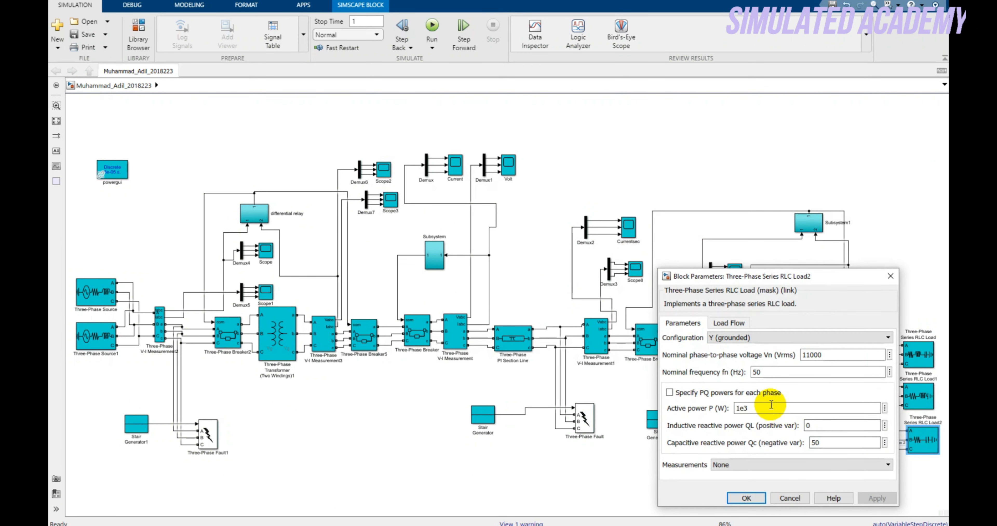
{"action": "left_click", "coordinate": [757, 499]}
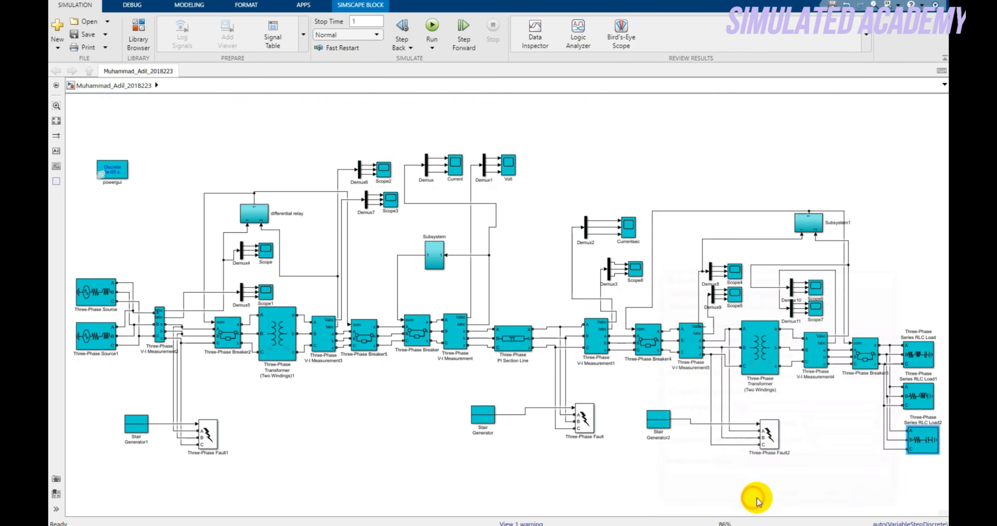
Step: Inspect the Three-Phase Fault and Three-Phase Fault1 blocks and the Stair Generator1 that drives Three-Phase Fault1
{"action": "left_click", "coordinate": [583, 422]}
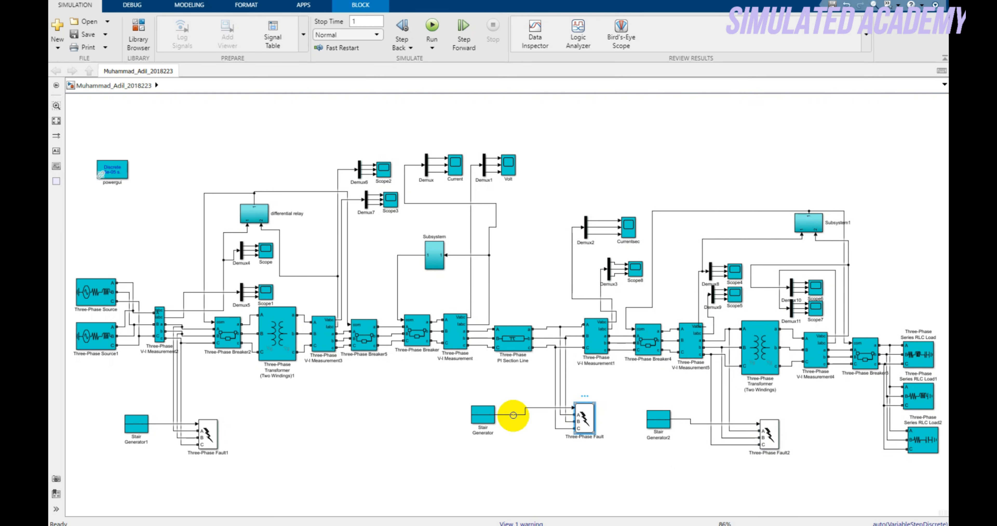
{"action": "left_click", "coordinate": [206, 433]}
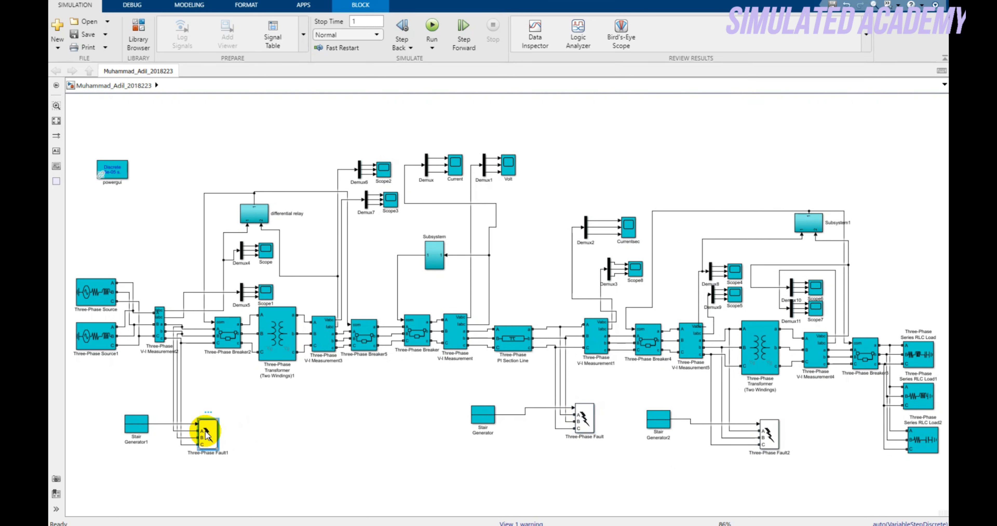
{"action": "left_click", "coordinate": [138, 425]}
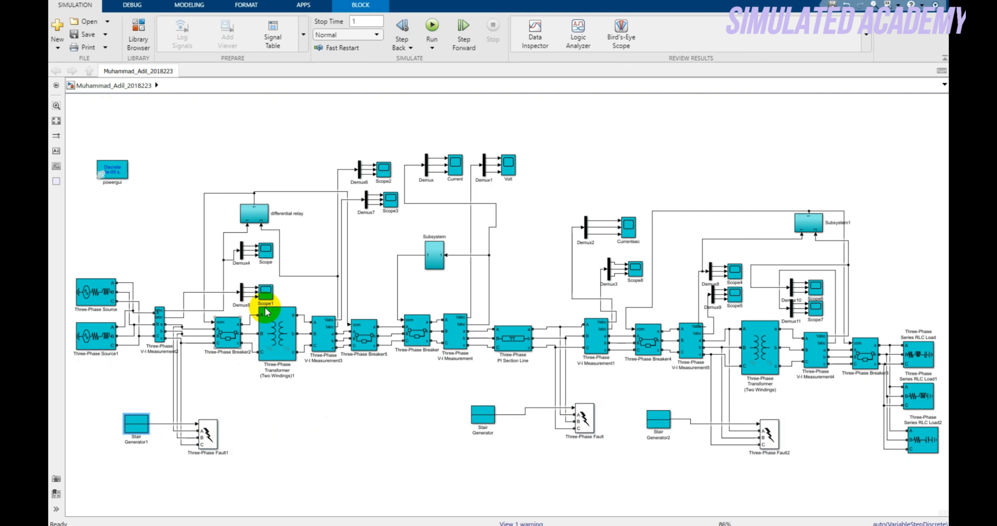
Step: Examine how the differential relay, Subsystem1 and Subsystem blocks connect to their measurement blocks and breakers
{"action": "left_click", "coordinate": [252, 212]}
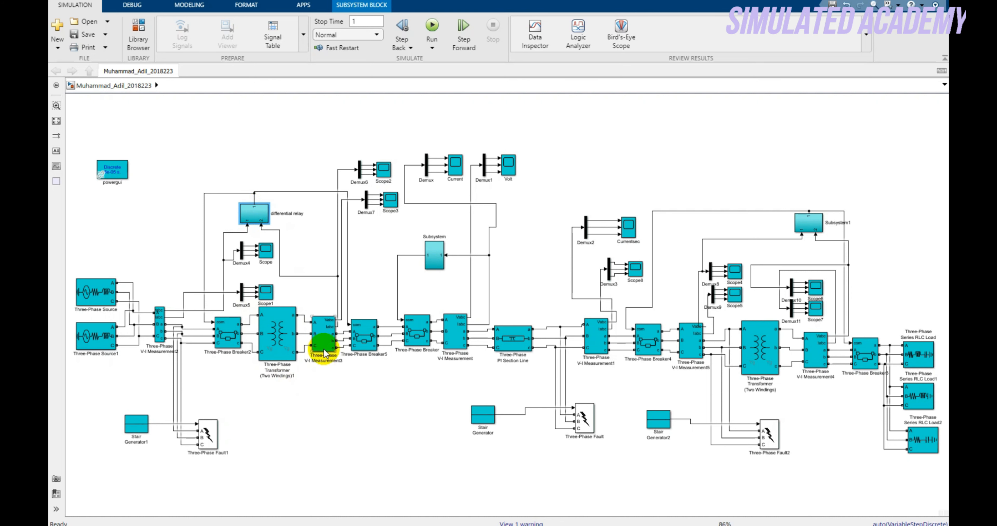
{"action": "left_click", "coordinate": [817, 228]}
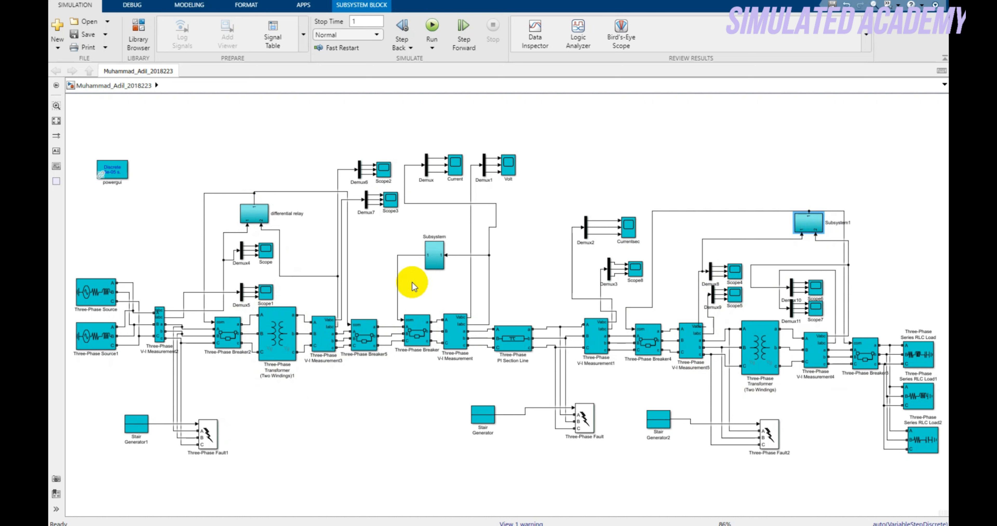
{"action": "left_click", "coordinate": [434, 253]}
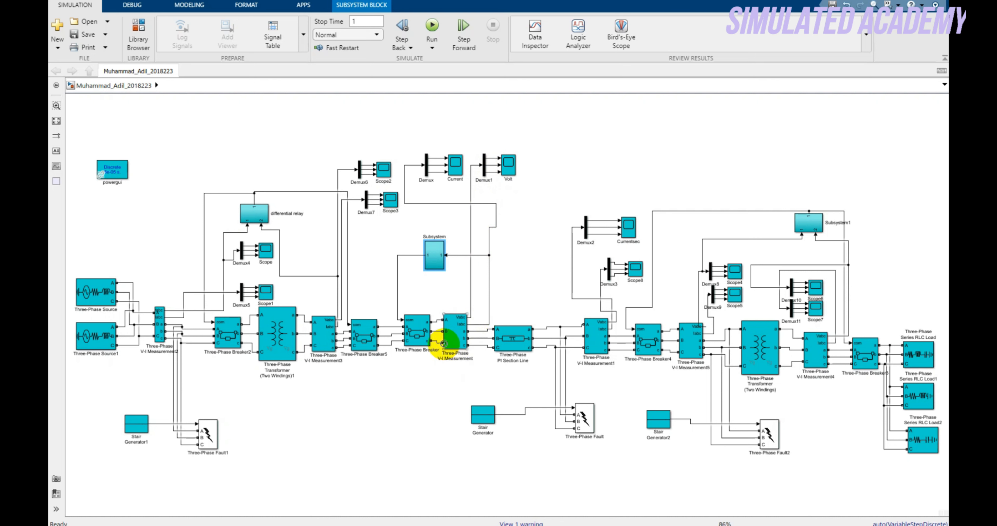
{"action": "left_click", "coordinate": [456, 328]}
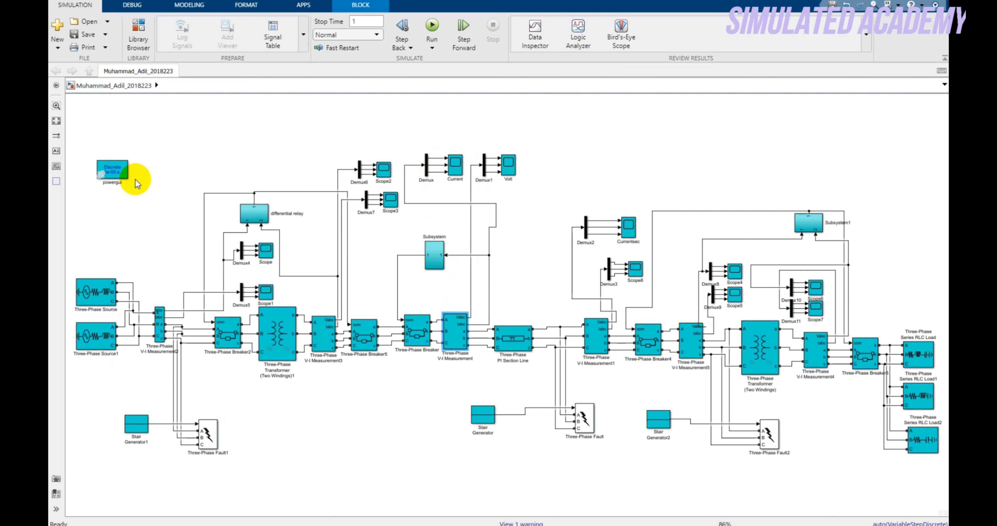
Step: Enlarge the powergui block and review its simulation type and sample time, keeping the Discrete type
{"action": "left_click_drag", "start_coordinate": [116, 169], "coordinate": [174, 140]}
{"action": "left_click", "coordinate": [136, 158]}
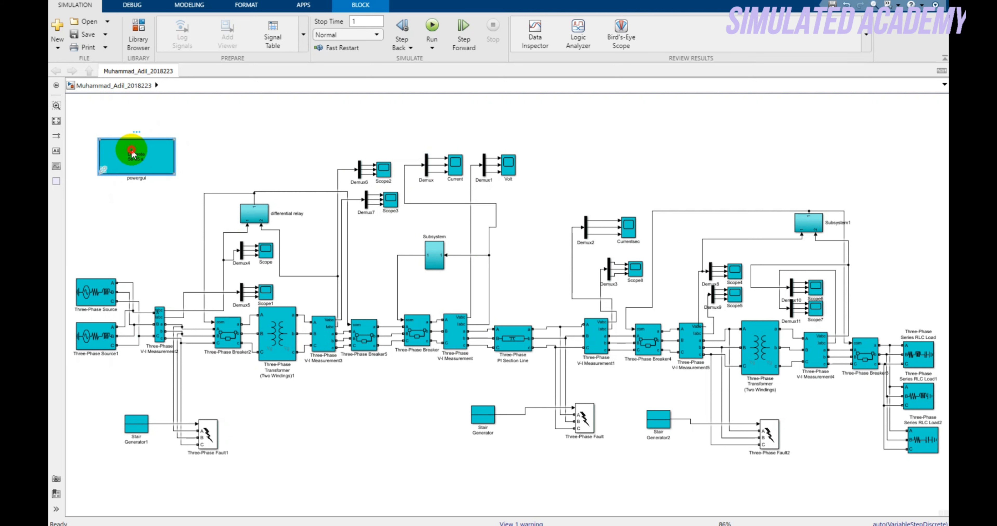
{"action": "double_click", "coordinate": [130, 153]}
{"action": "left_click", "coordinate": [259, 73]}
{"action": "left_click", "coordinate": [259, 73]}
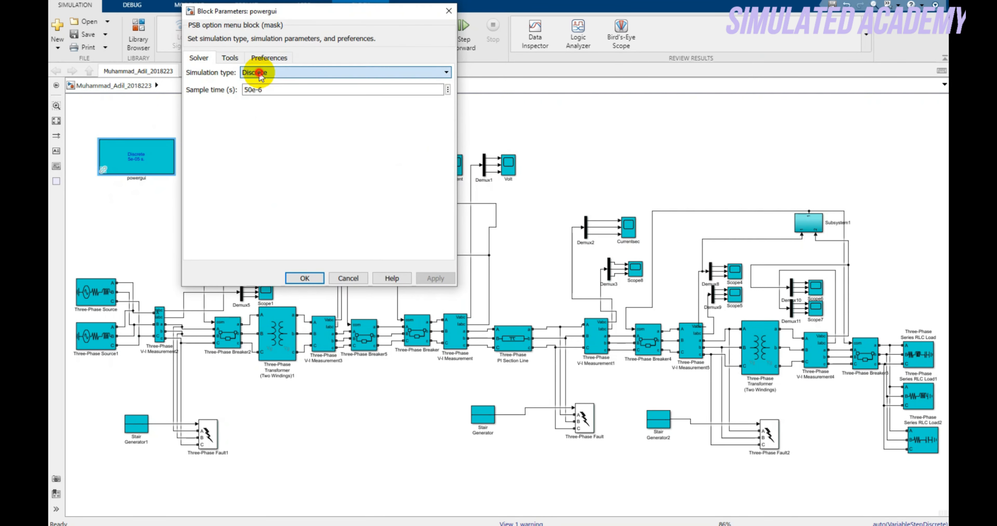
{"action": "left_click", "coordinate": [314, 278]}
{"action": "left_click", "coordinate": [176, 240]}
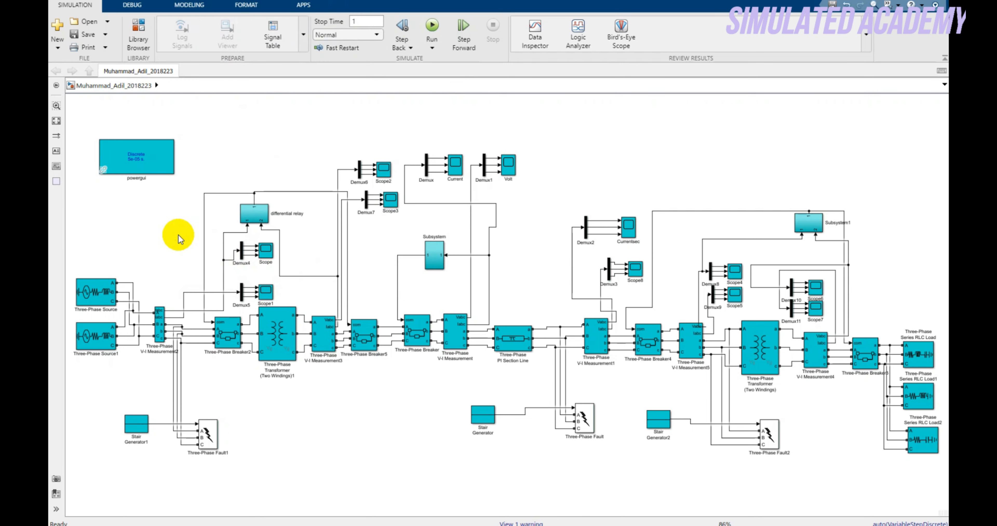
Step: Run the simulation with a stop time of 1 and view the waveforms in Scope and Scope1
{"action": "left_click", "coordinate": [432, 25]}
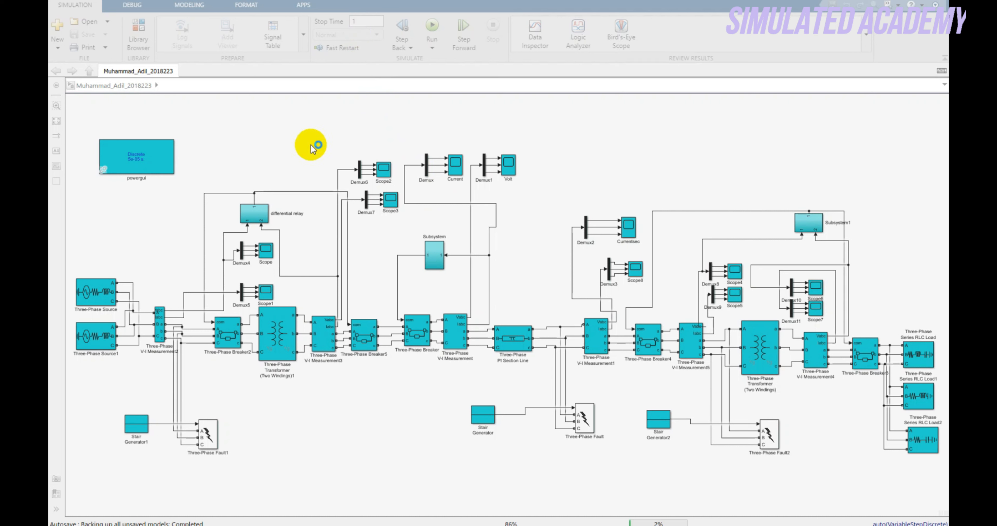
{"action": "left_click", "coordinate": [263, 252]}
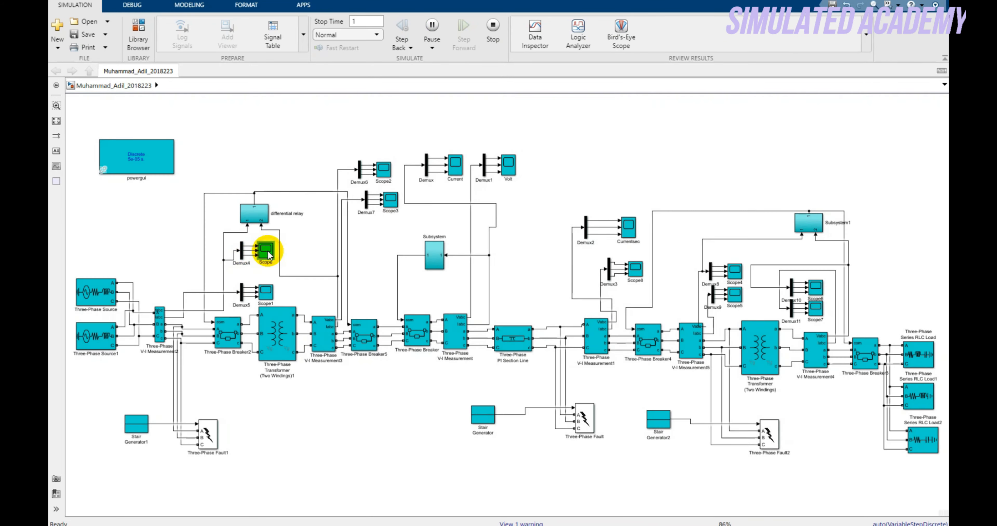
{"action": "double_click", "coordinate": [267, 253]}
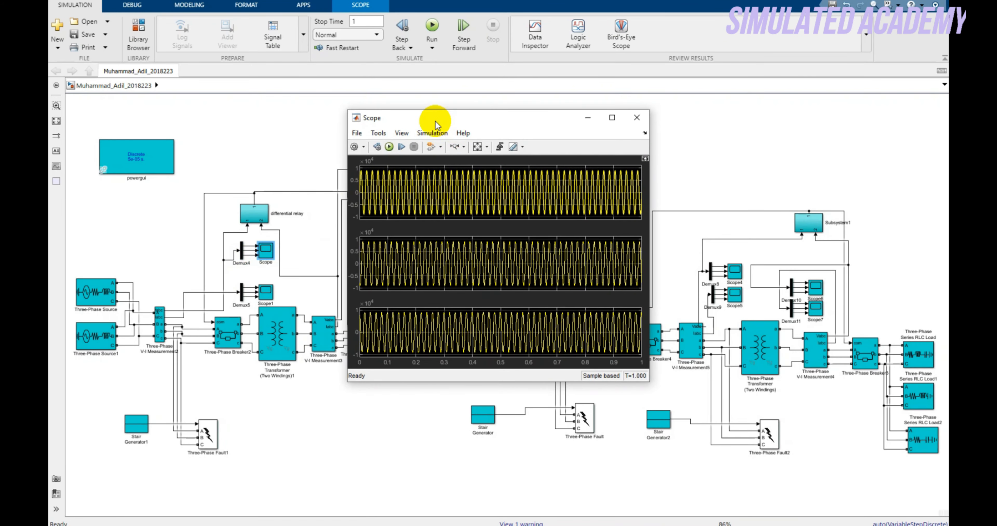
{"action": "left_click", "coordinate": [636, 118]}
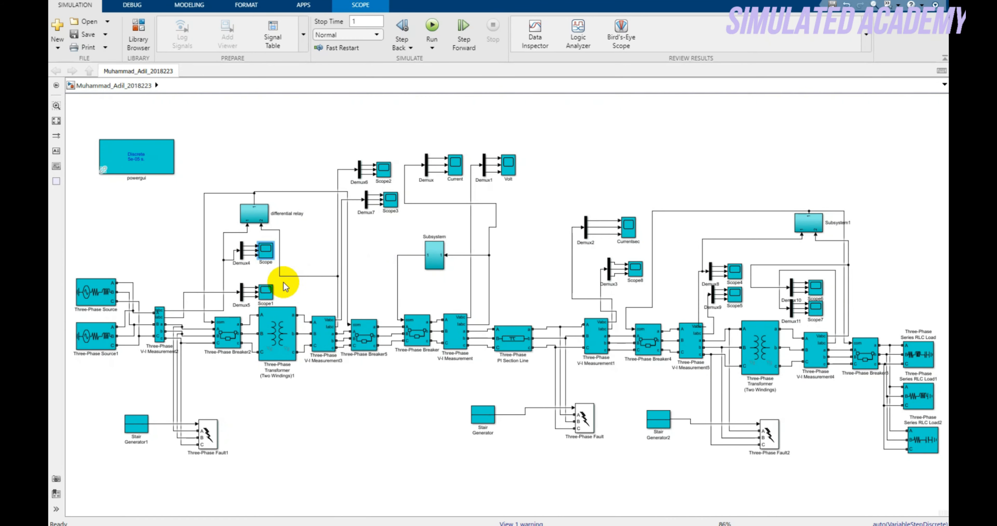
{"action": "double_click", "coordinate": [265, 292]}
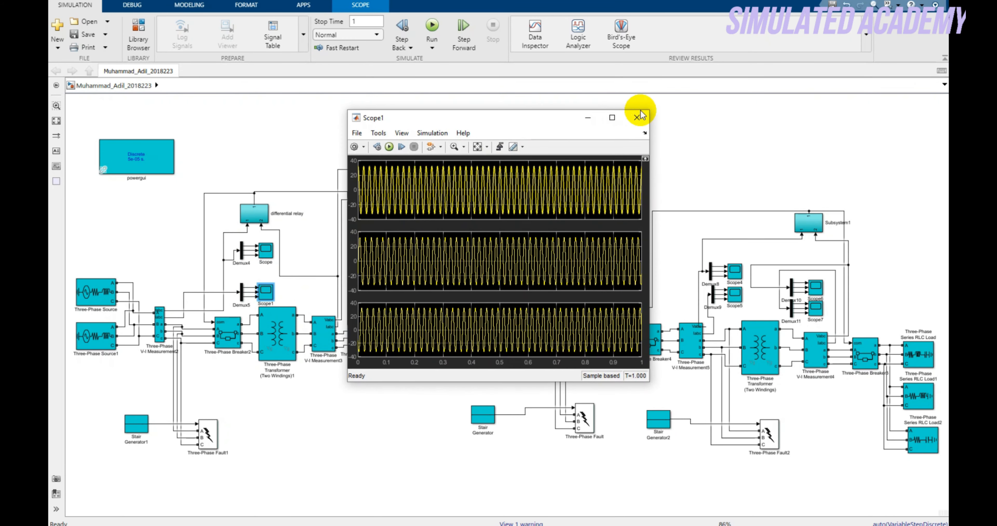
{"action": "left_click", "coordinate": [636, 118]}
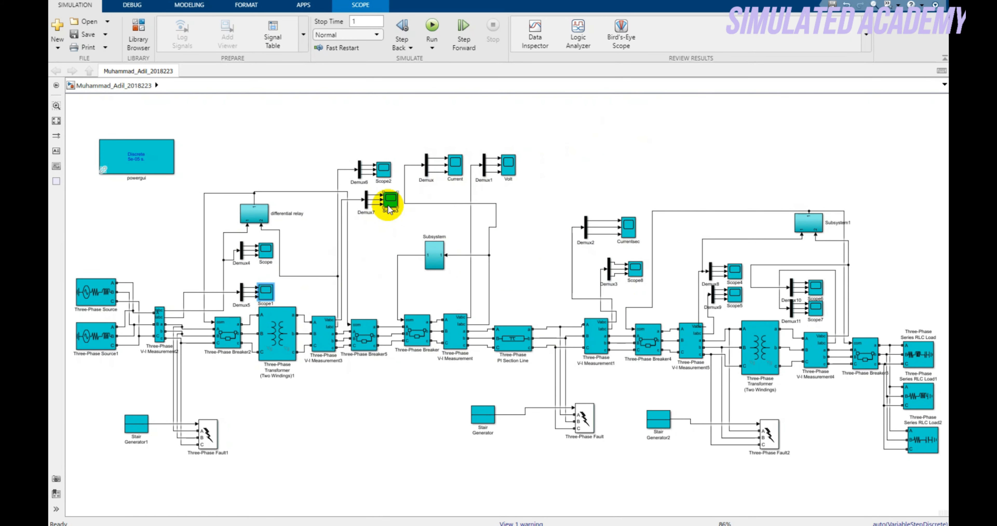
Step: Trace the signal line from Three-Phase V-I Measurement3 to Demux7 and view the Scope3 and Scope2 waveforms
{"action": "left_click", "coordinate": [330, 345]}
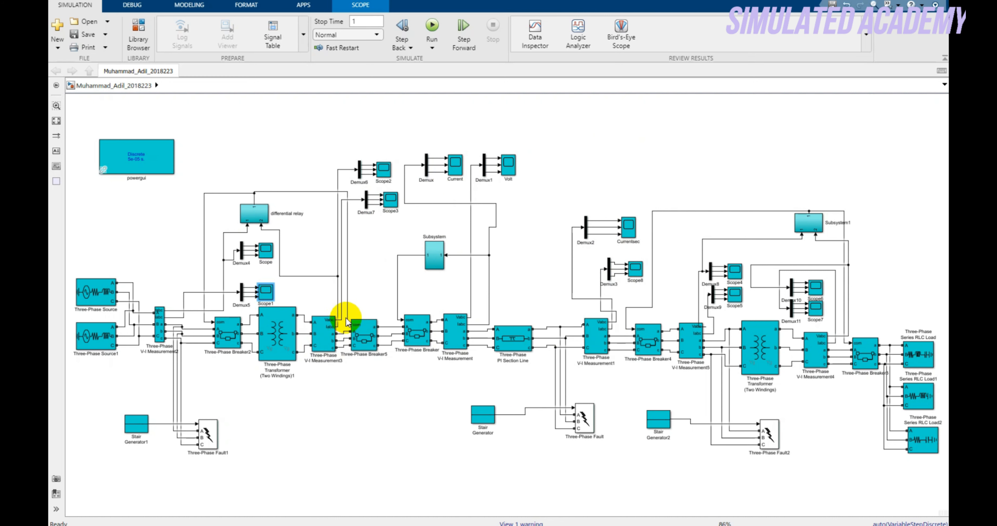
{"action": "left_click", "coordinate": [335, 321]}
{"action": "left_click", "coordinate": [340, 313]}
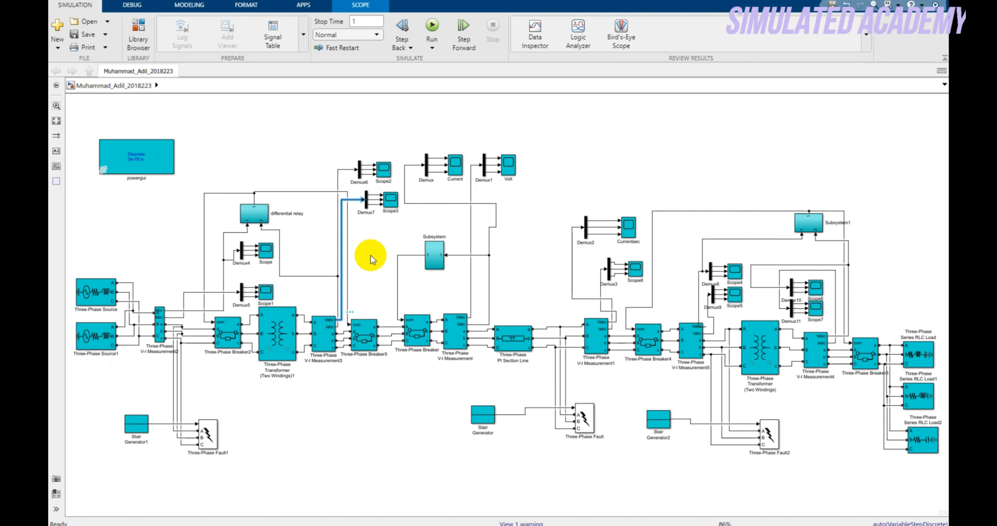
{"action": "double_click", "coordinate": [390, 205]}
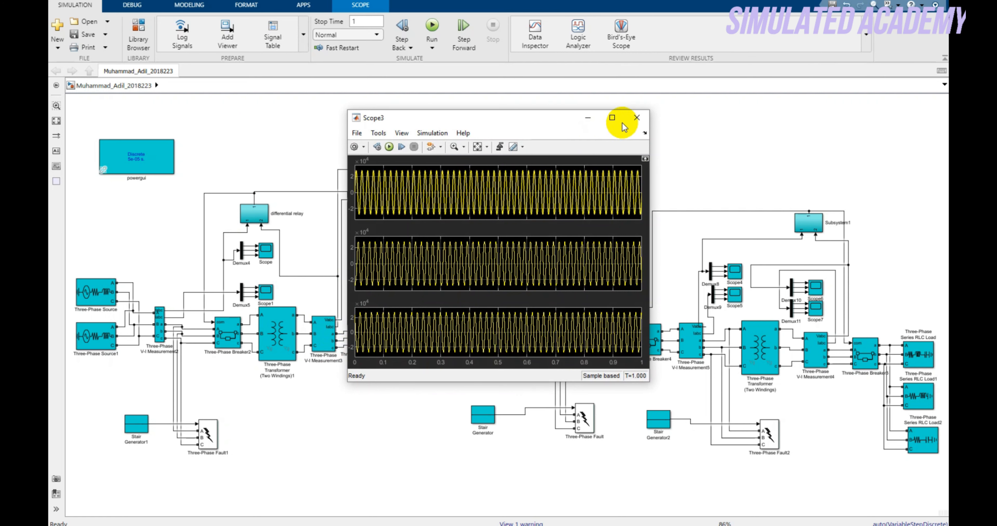
{"action": "left_click", "coordinate": [637, 117]}
{"action": "double_click", "coordinate": [384, 173]}
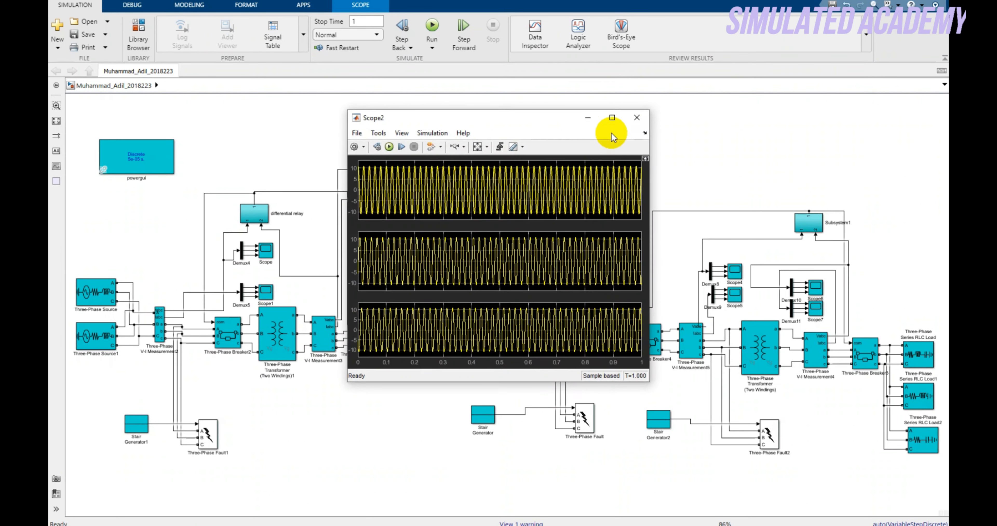
Step: View the waveforms in the Currentsec and Scope8 scopes fed by Three-Phase V-I Measurement1
{"action": "left_click", "coordinate": [637, 124]}
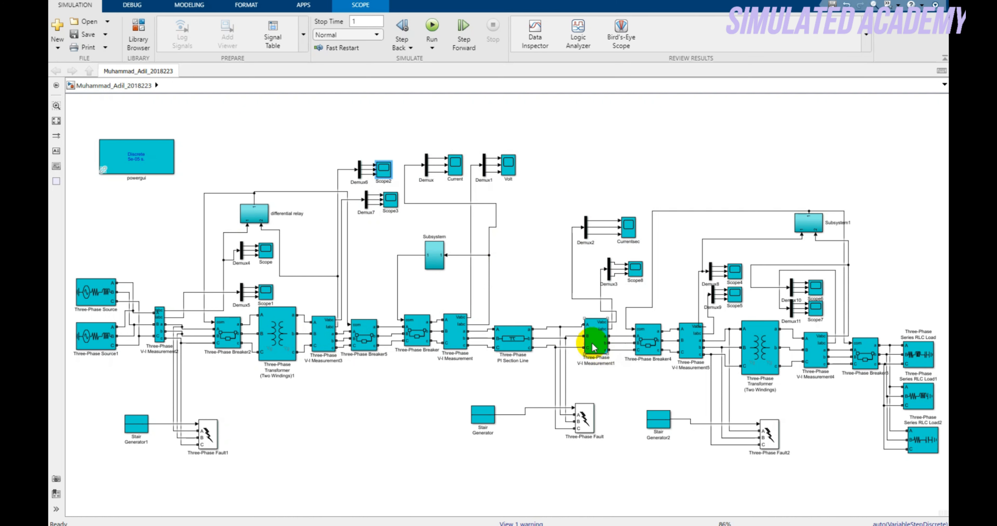
{"action": "left_click", "coordinate": [585, 345]}
{"action": "left_click", "coordinate": [629, 225]}
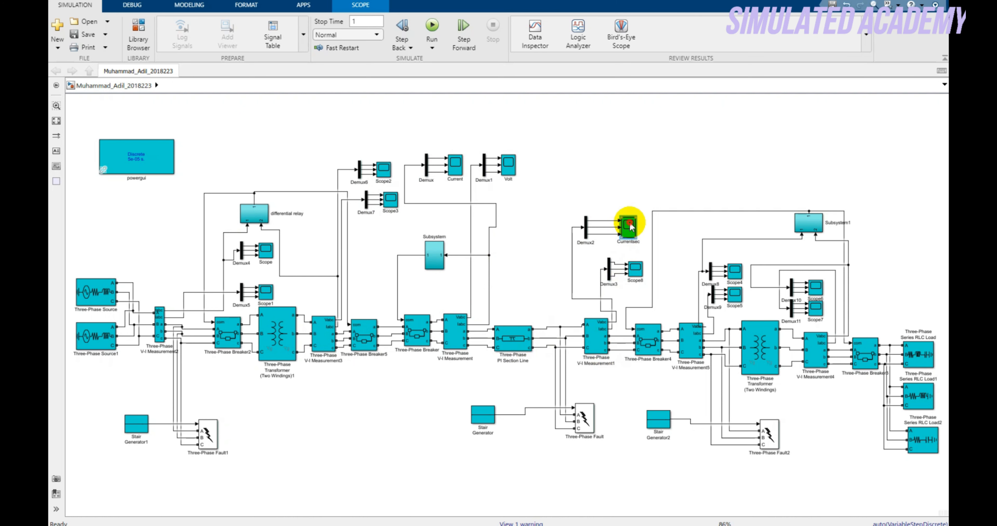
{"action": "double_click", "coordinate": [629, 224]}
{"action": "left_click", "coordinate": [721, 68]}
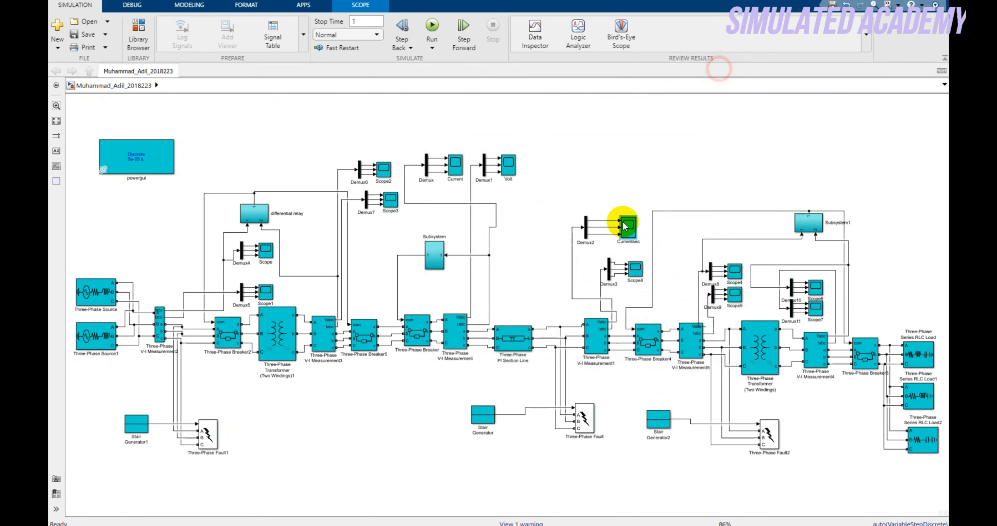
{"action": "left_click", "coordinate": [634, 271]}
{"action": "double_click", "coordinate": [634, 271]}
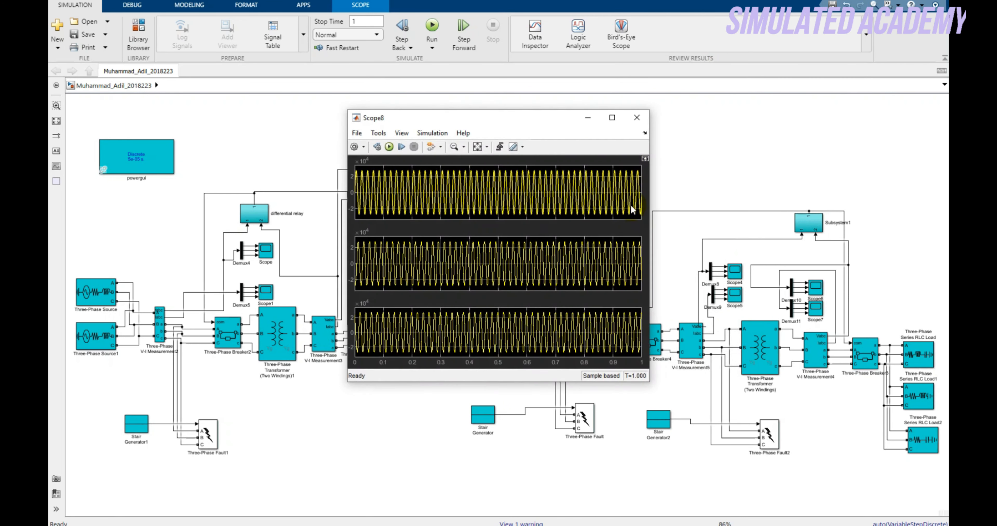
{"action": "left_click", "coordinate": [638, 116]}
Step: View the waveforms in Scope6 and Scope7 on the load side of the Three-Phase Transformer (Two Windings)
{"action": "left_click", "coordinate": [753, 350]}
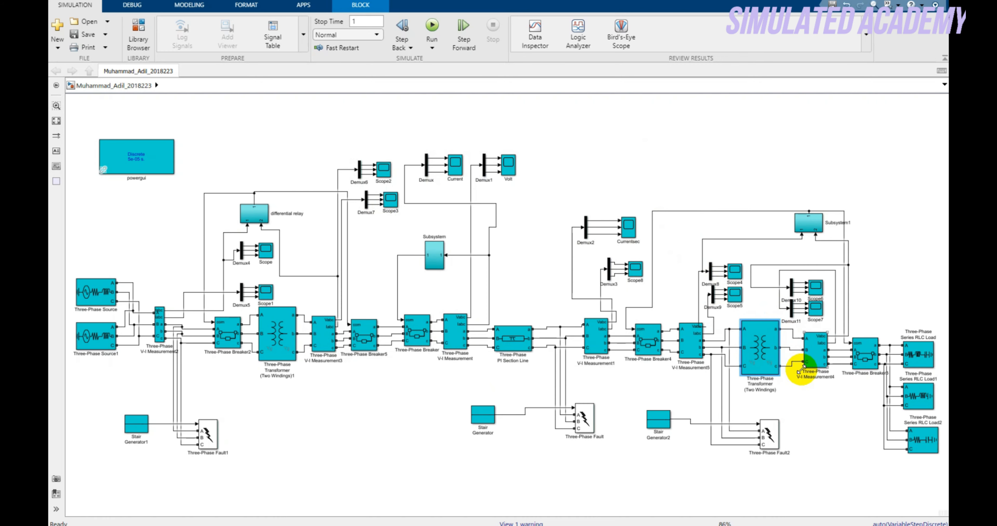
{"action": "double_click", "coordinate": [816, 291]}
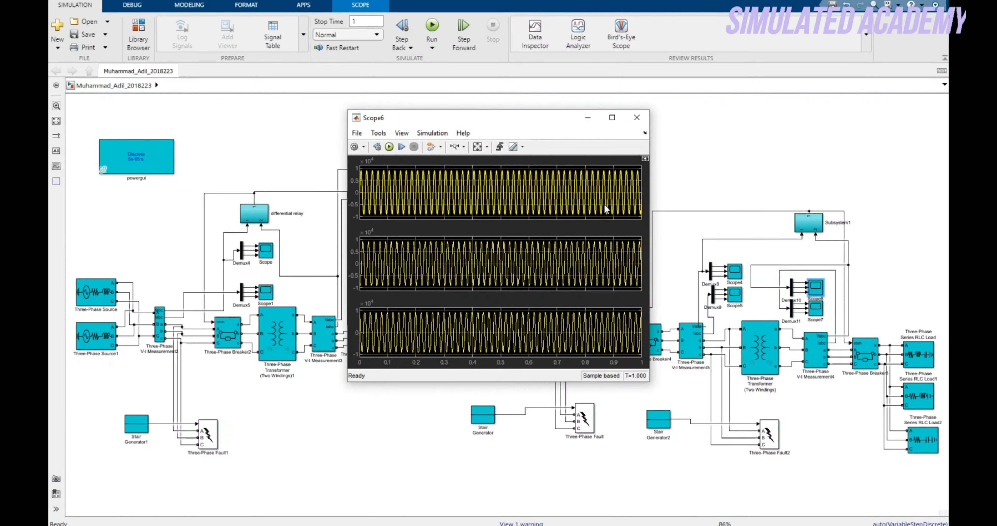
{"action": "left_click", "coordinate": [634, 117]}
{"action": "double_click", "coordinate": [815, 307]}
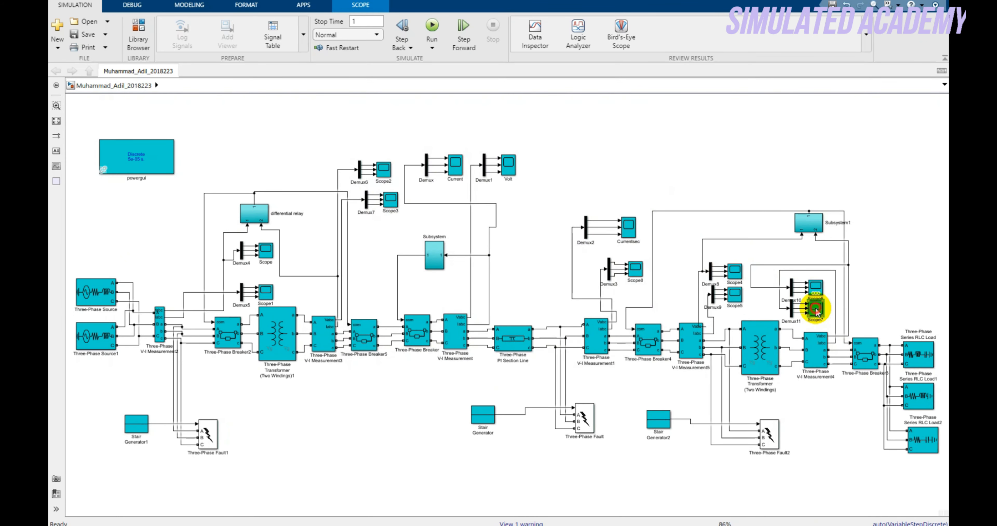
{"action": "left_click", "coordinate": [636, 120]}
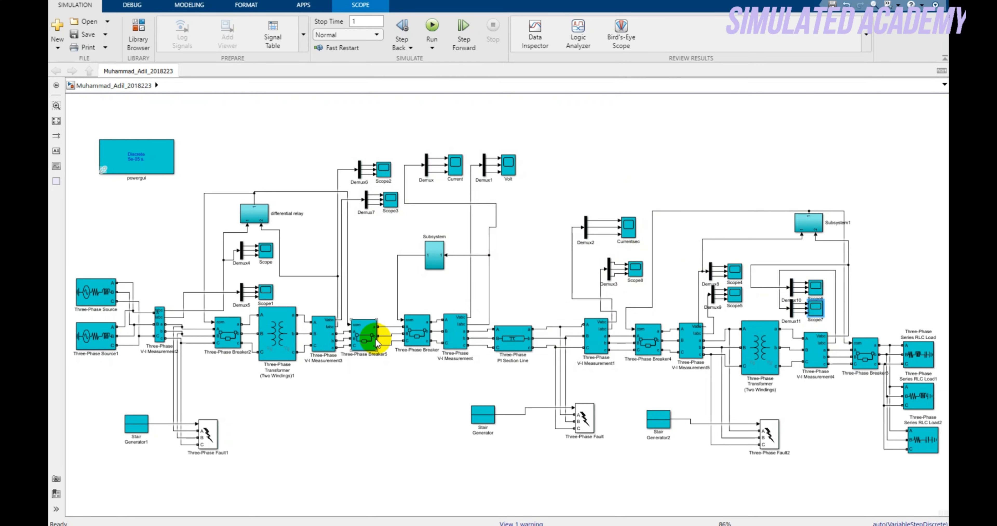
Step: Set the amplitude of Stair Generator1, which drives Three-Phase Fault1, to [0, 1, 0, 0]
{"action": "left_click", "coordinate": [133, 425]}
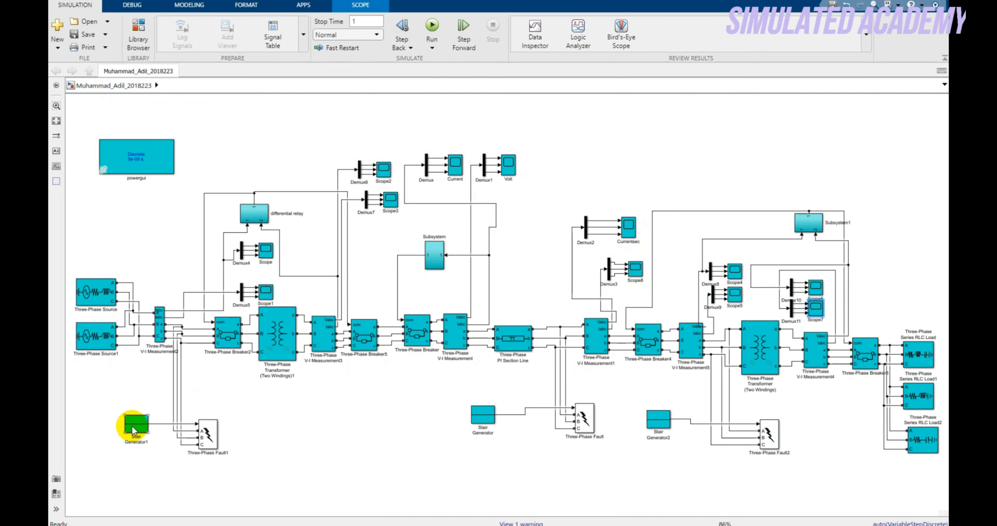
{"action": "double_click", "coordinate": [130, 425]}
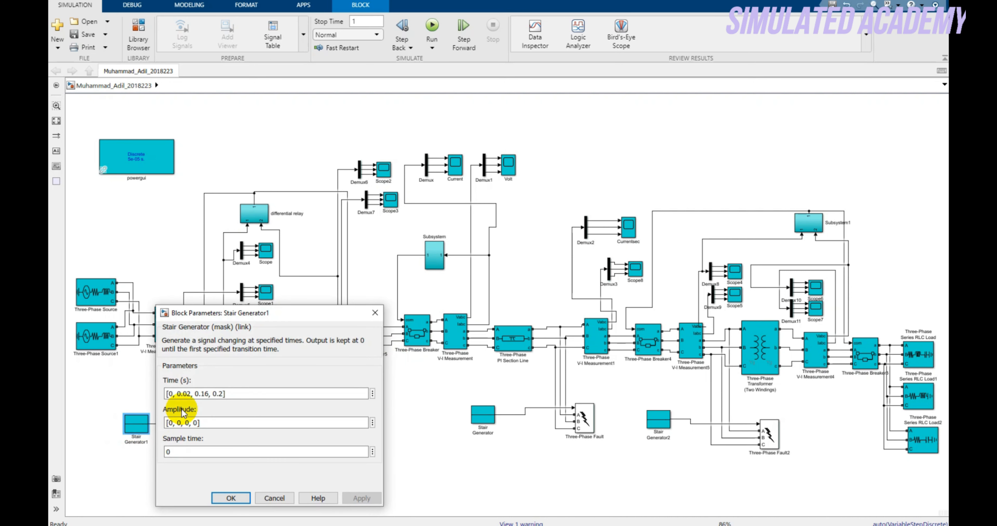
{"action": "left_click", "coordinate": [182, 422]}
{"action": "double_click", "coordinate": [180, 422]}
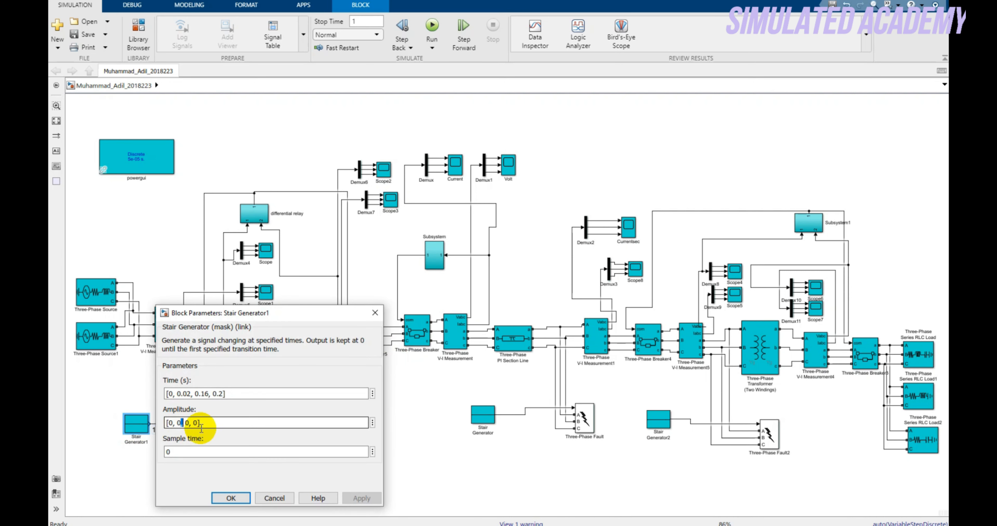
{"action": "key", "text": "BackSpace"}
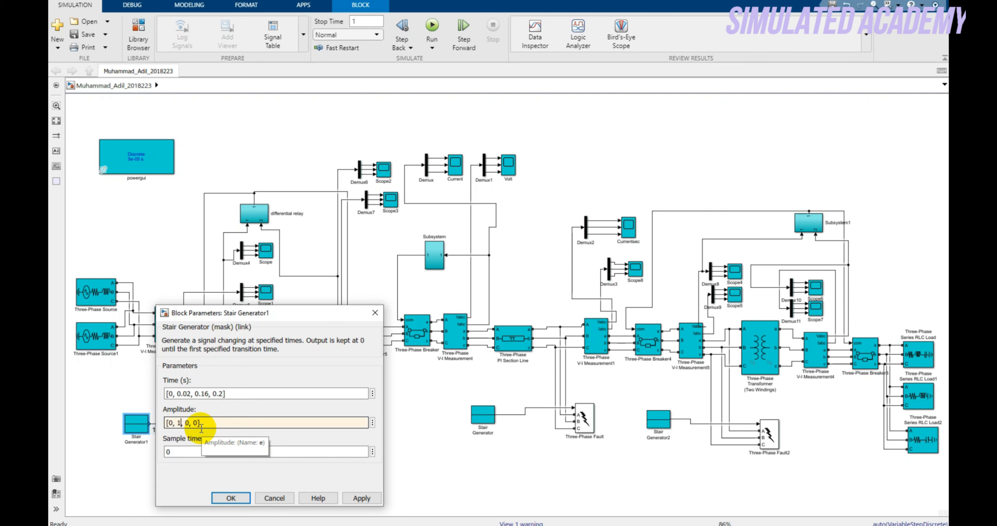
{"action": "left_click", "coordinate": [231, 498]}
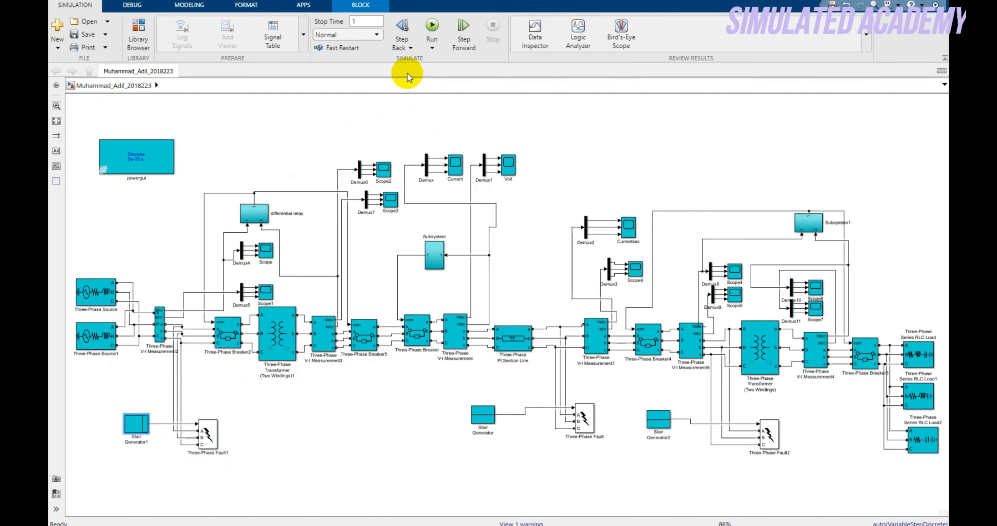
Step: Run the simulation with the fault at Three-Phase Fault1 and view the waveforms in Scope
{"action": "left_click", "coordinate": [432, 26]}
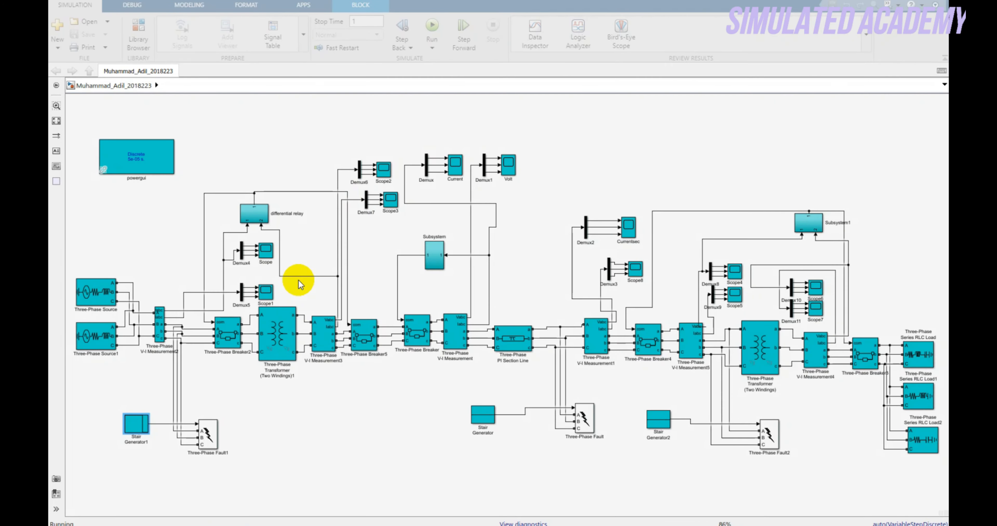
{"action": "double_click", "coordinate": [267, 255]}
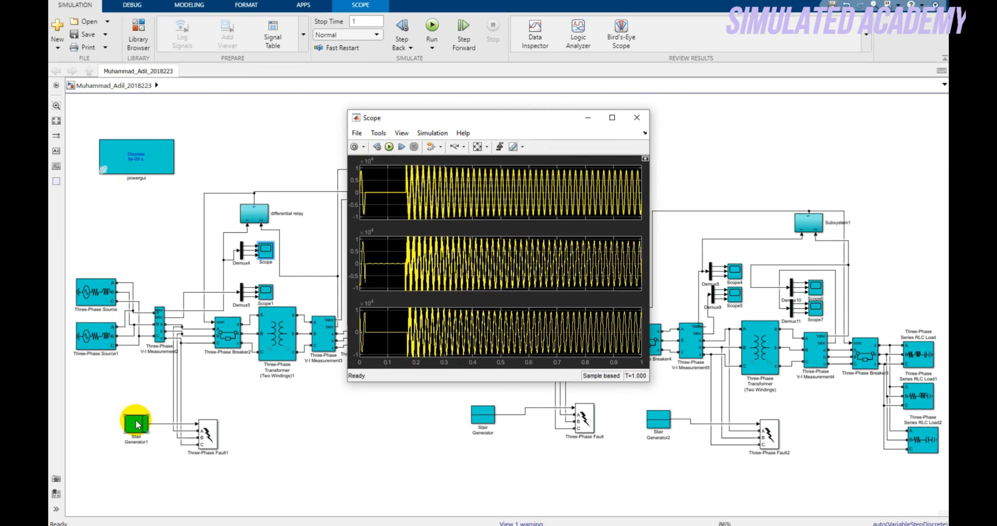
{"action": "left_click", "coordinate": [636, 118]}
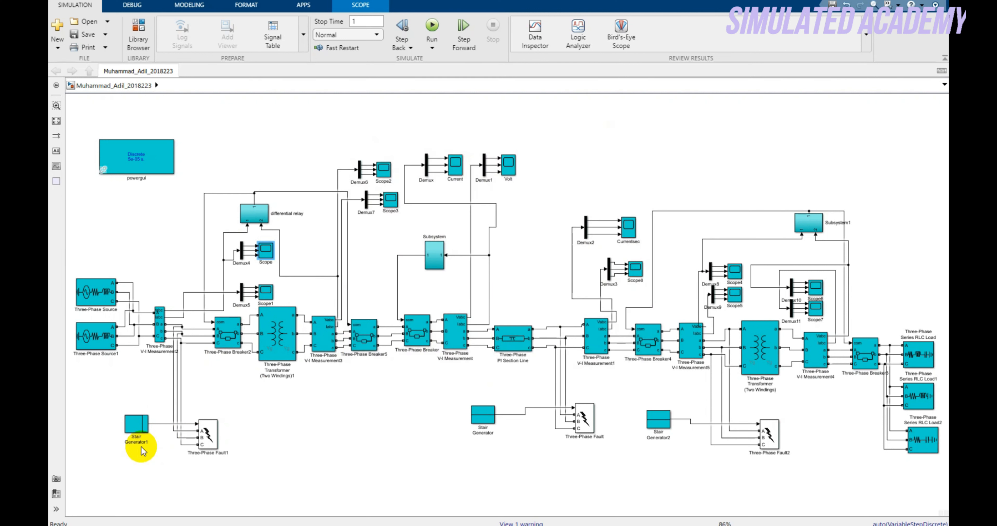
Step: Reset the amplitude of Stair Generator1 to [0, 0, 0, 0]
{"action": "left_click", "coordinate": [140, 414]}
{"action": "double_click", "coordinate": [139, 419]}
{"action": "triple_click", "coordinate": [179, 421]}
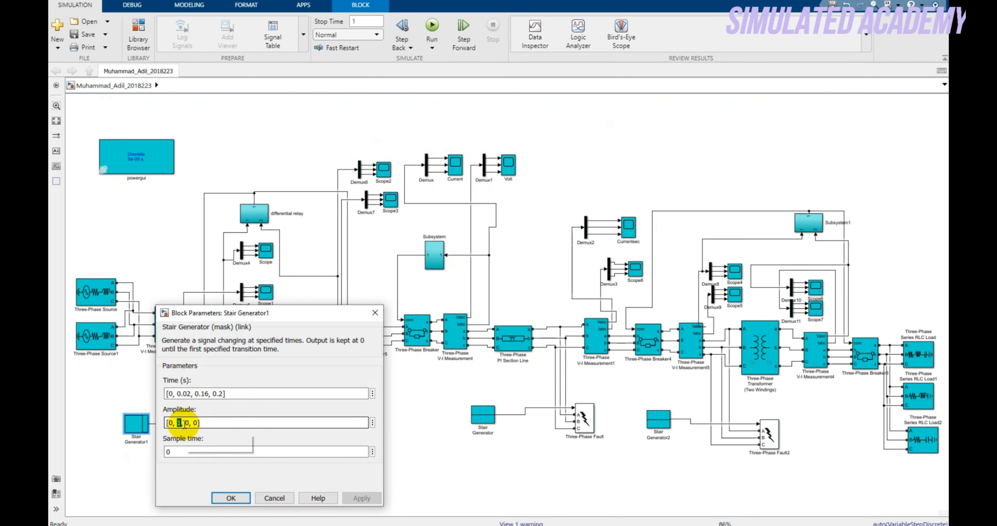
{"action": "left_click", "coordinate": [229, 497]}
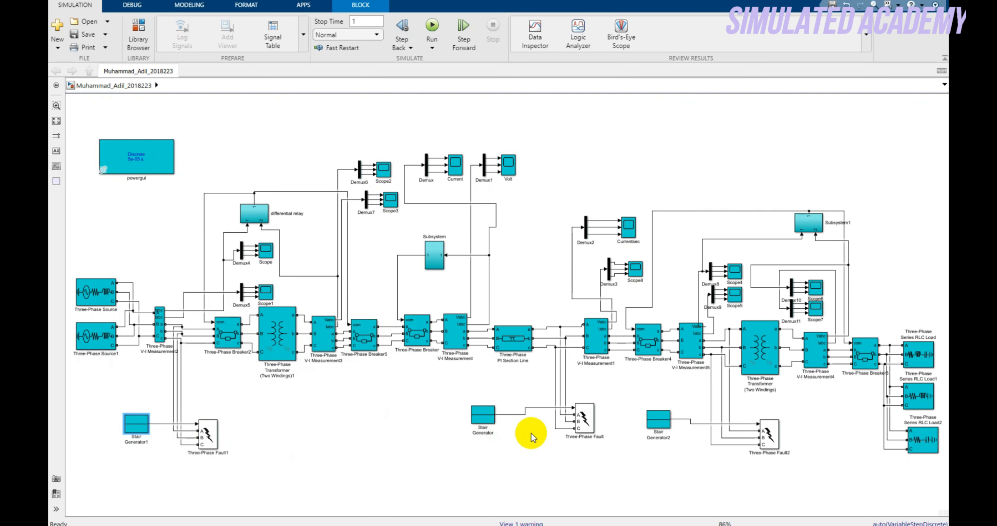
Step: Activate the Three-Phase Fault block by making the second amplitude value of its Stair Generator nonzero
{"action": "double_click", "coordinate": [483, 413]}
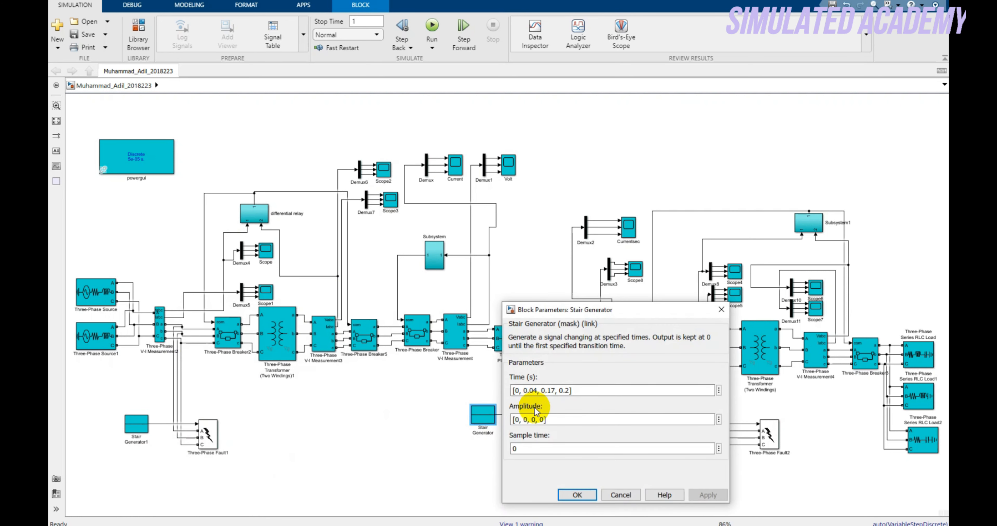
{"action": "left_click", "coordinate": [527, 423]}
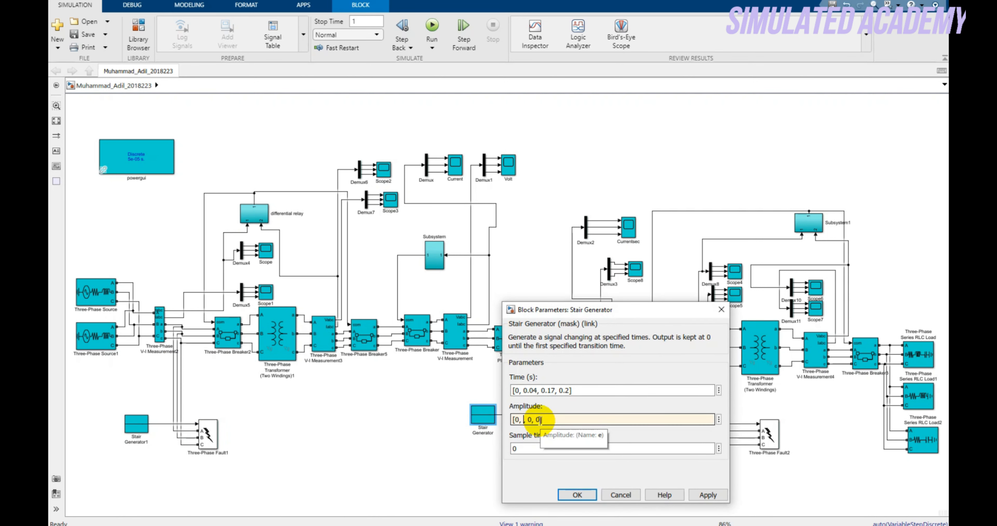
{"action": "left_click", "coordinate": [574, 493]}
{"action": "left_click", "coordinate": [574, 484]}
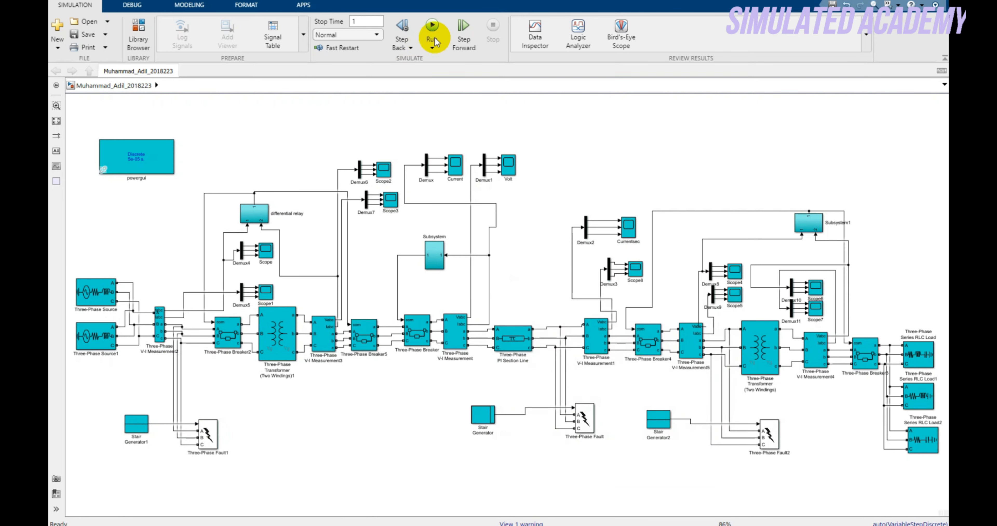
Step: Run the simulation with the transmission line fault and view the waveforms in Currentsec
{"action": "left_click", "coordinate": [435, 28]}
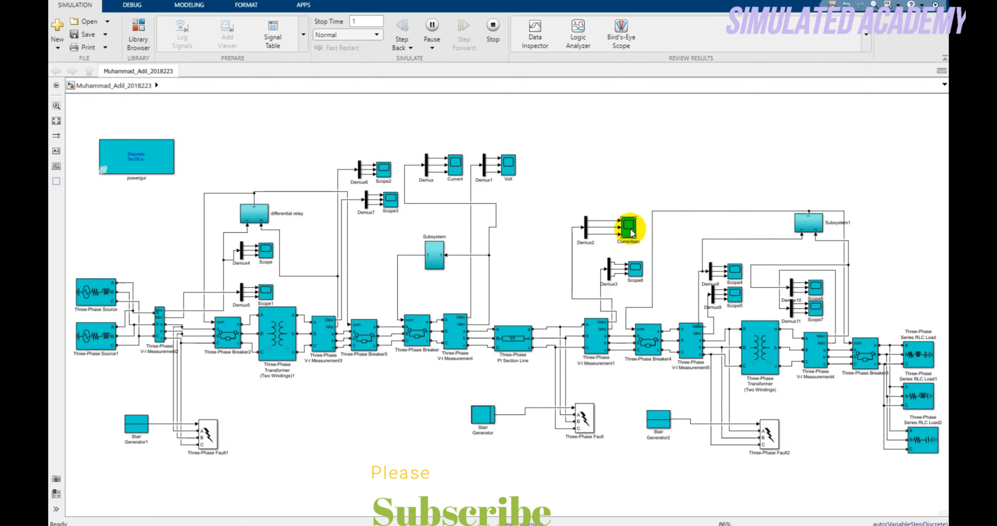
{"action": "left_click", "coordinate": [630, 229]}
{"action": "double_click", "coordinate": [630, 229]}
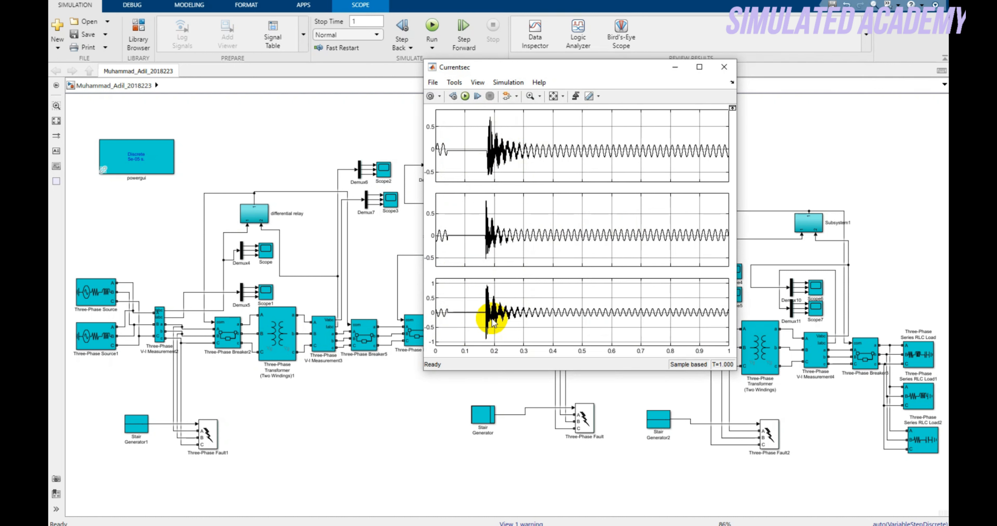
{"action": "left_click", "coordinate": [724, 66]}
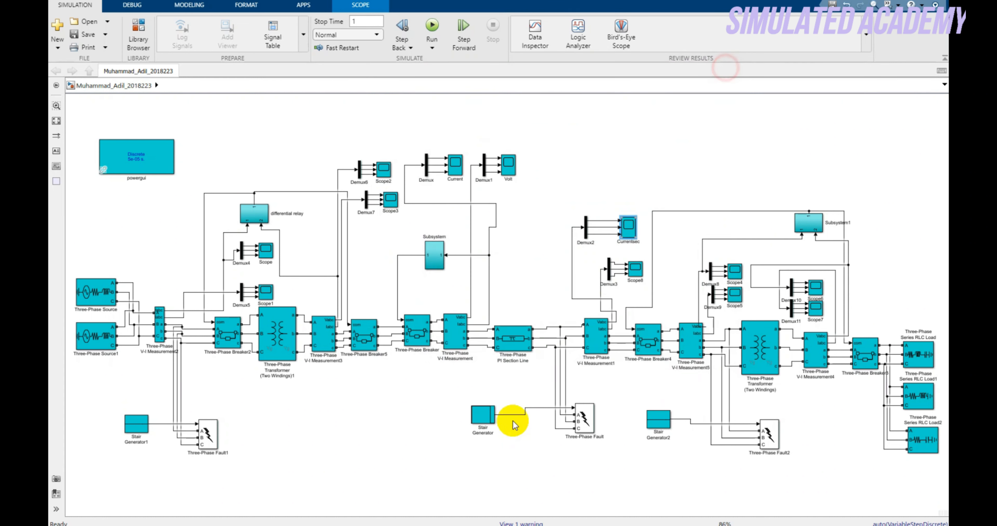
Step: Reset the amplitude of the Stair Generator driving Three-Phase Fault to [0, 0, 0, 0]
{"action": "double_click", "coordinate": [486, 417]}
{"action": "left_click", "coordinate": [524, 419]}
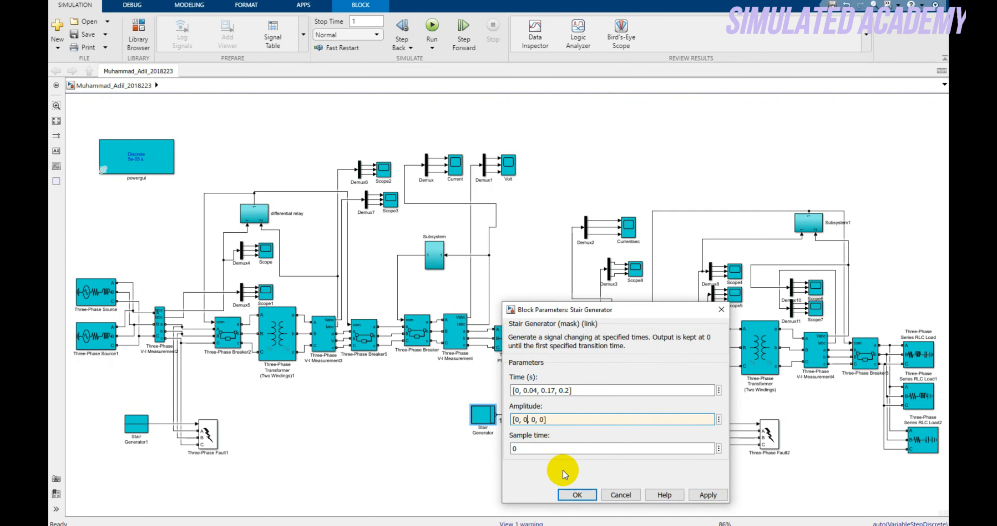
{"action": "left_click", "coordinate": [576, 494]}
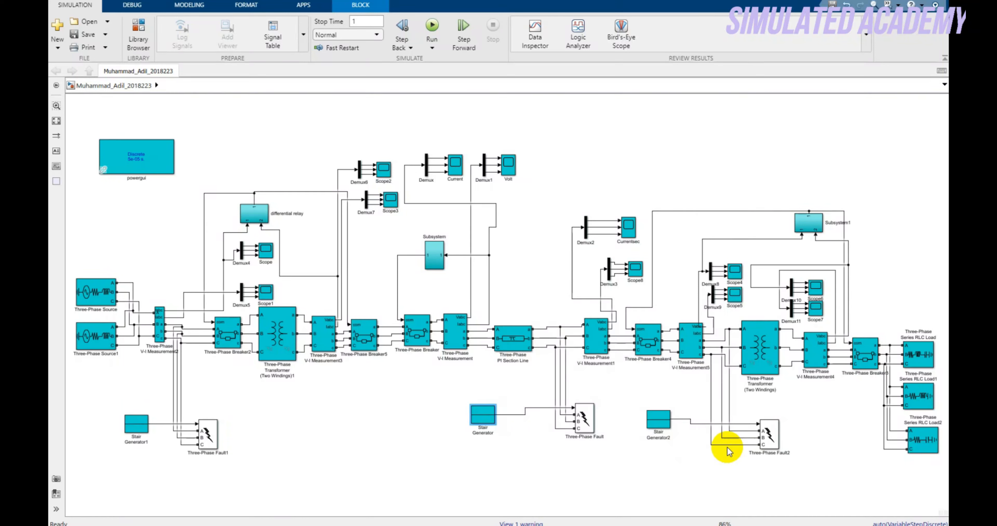
Step: Set the amplitude of Stair Generator2, which drives Three-Phase Fault2, to [0, 1, 0, 0]
{"action": "double_click", "coordinate": [663, 424]}
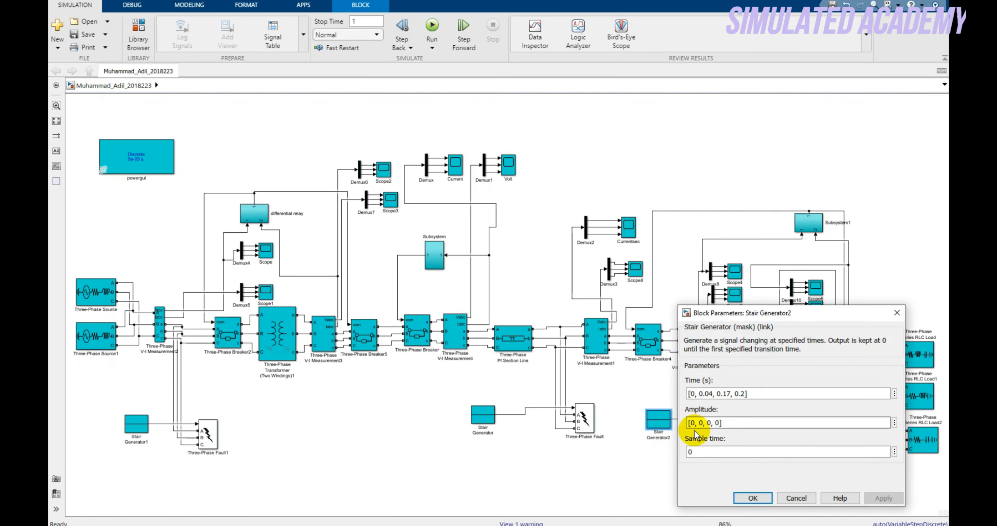
{"action": "left_click", "coordinate": [700, 423]}
{"action": "double_click", "coordinate": [701, 423]}
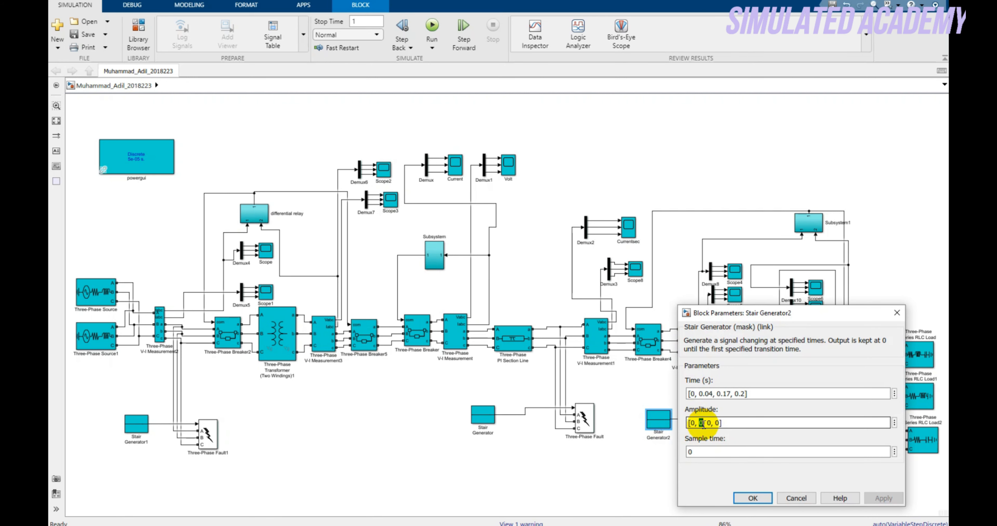
{"action": "type", "text": "1"}
{"action": "left_click", "coordinate": [752, 498]}
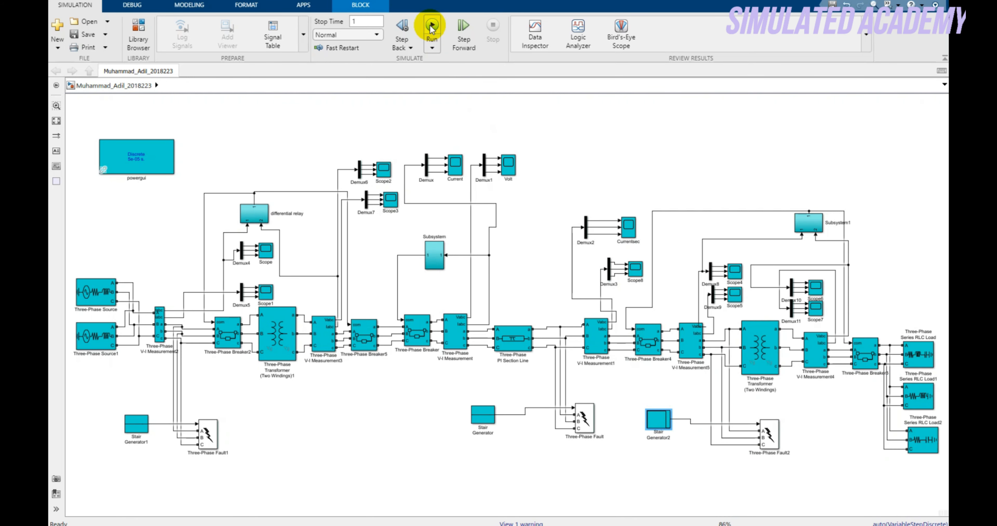
Step: Run the simulation with the fault at Three-Phase Fault2 and view the waveforms in Scope7
{"action": "left_click", "coordinate": [431, 26]}
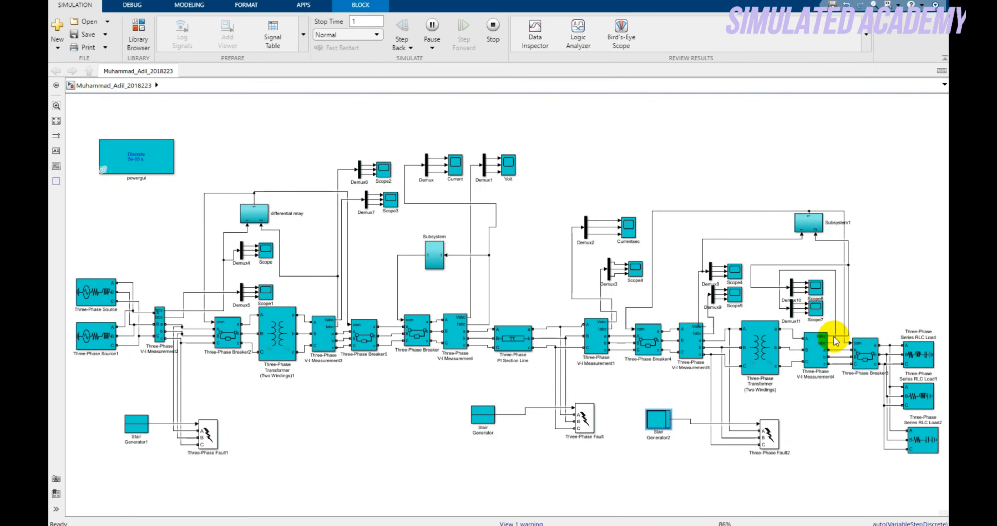
{"action": "left_click", "coordinate": [836, 335]}
{"action": "double_click", "coordinate": [814, 308]}
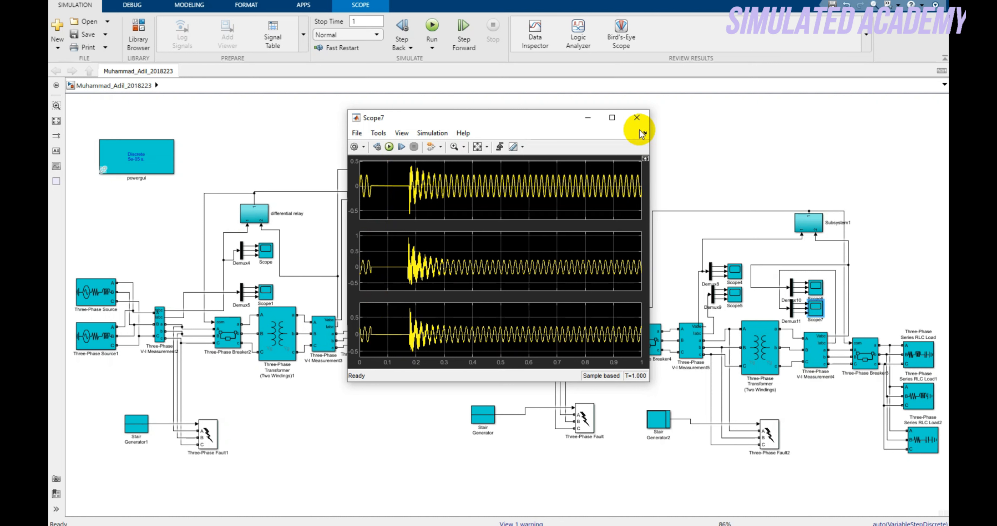
{"action": "left_click", "coordinate": [637, 118]}
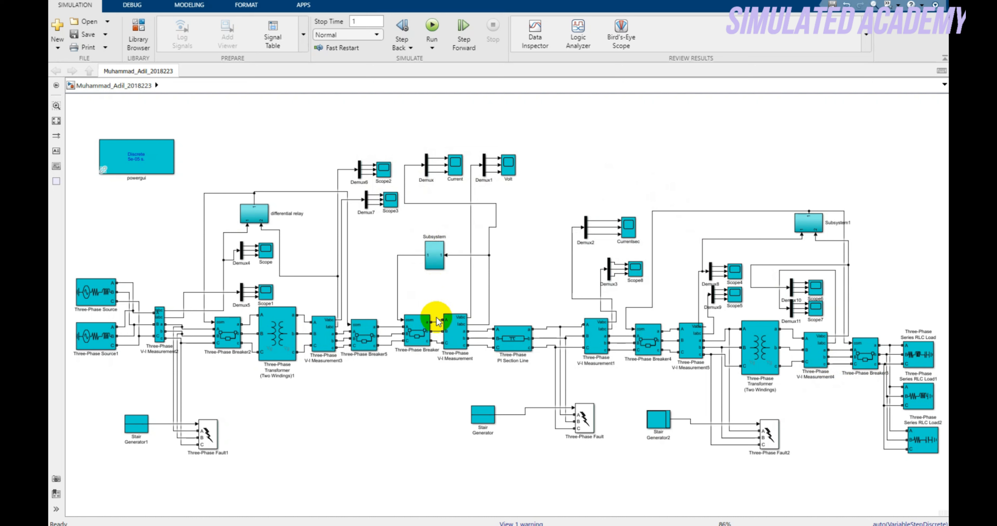
Step: Locate the Subsystem block and its Three-Phase V-I Measurement, and open Subsystem to examine its internal relay logic
{"action": "left_click", "coordinate": [434, 259]}
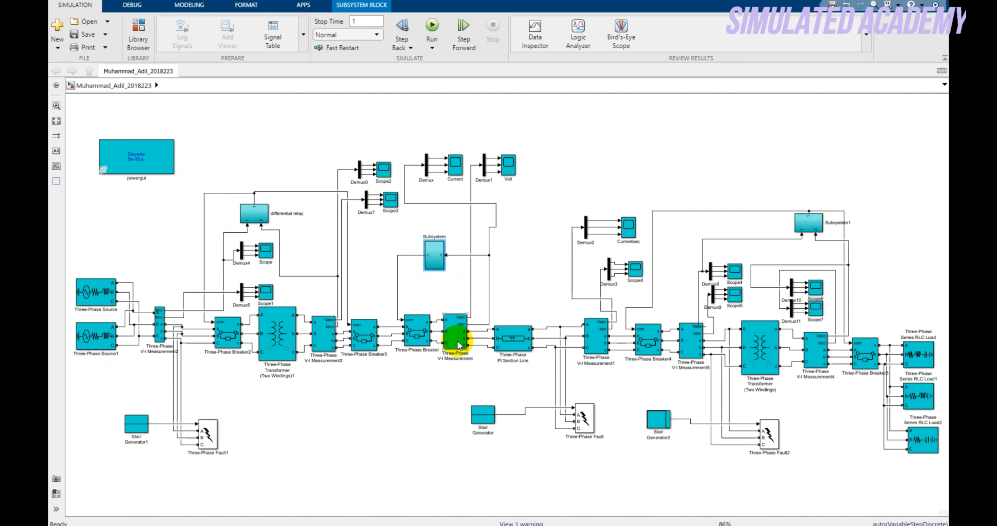
{"action": "left_click", "coordinate": [455, 333]}
{"action": "left_click", "coordinate": [435, 257]}
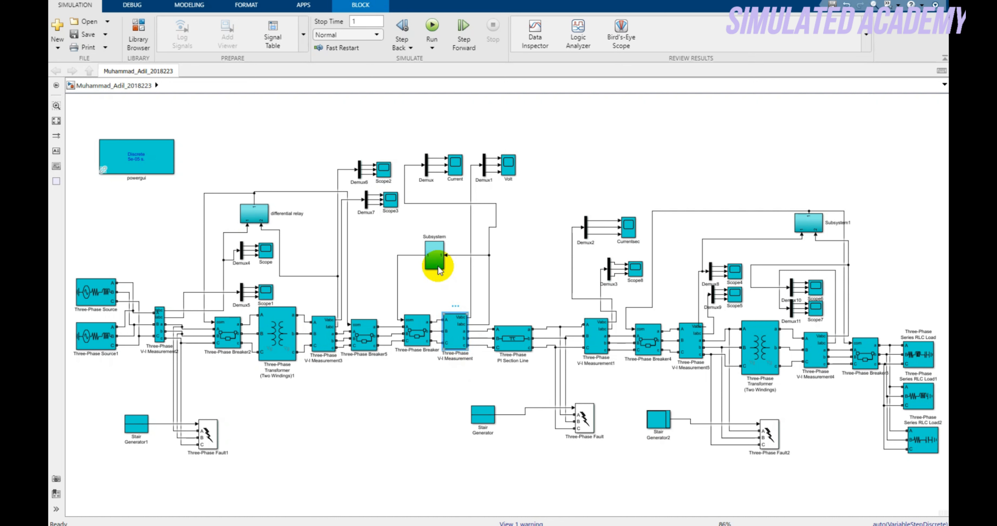
{"action": "double_click", "coordinate": [435, 259]}
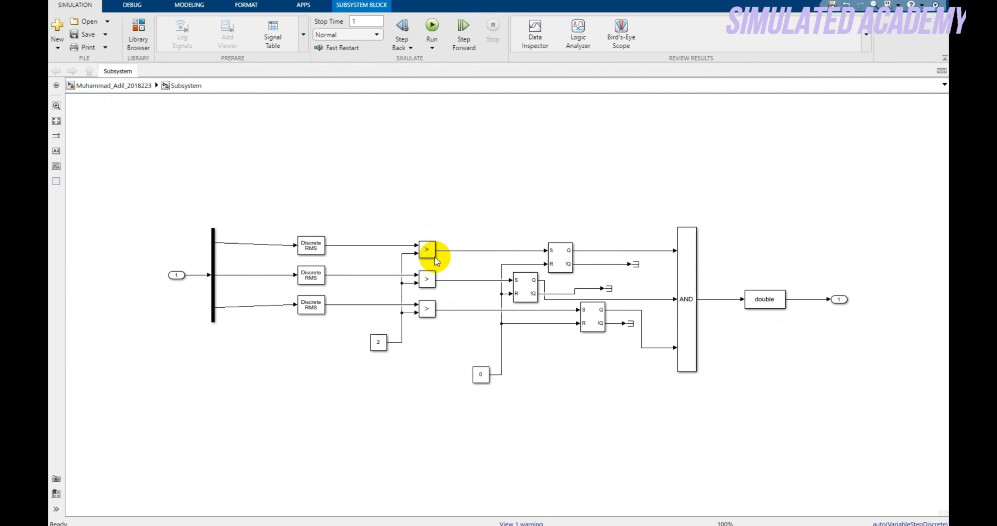
Step: Trace the relay logic inside Subsystem from the input demux through the RMS, comparator and flip-flop stages to the AND operator
{"action": "left_click", "coordinate": [56, 121]}
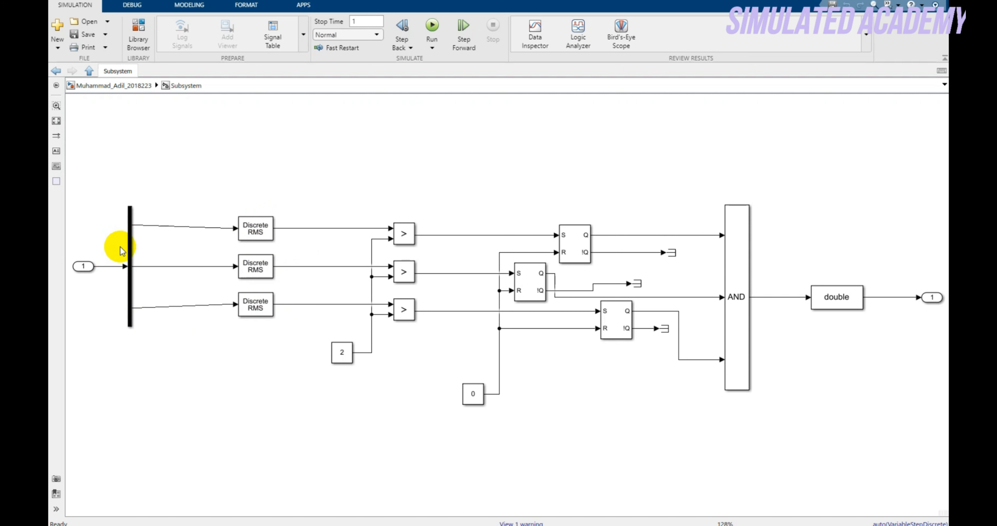
{"action": "left_click", "coordinate": [130, 252]}
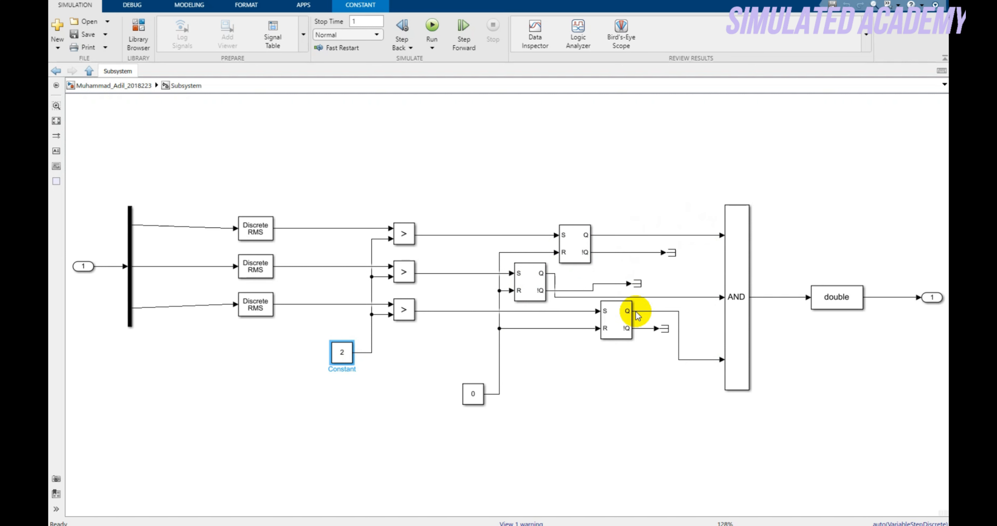
{"action": "left_click", "coordinate": [740, 352]}
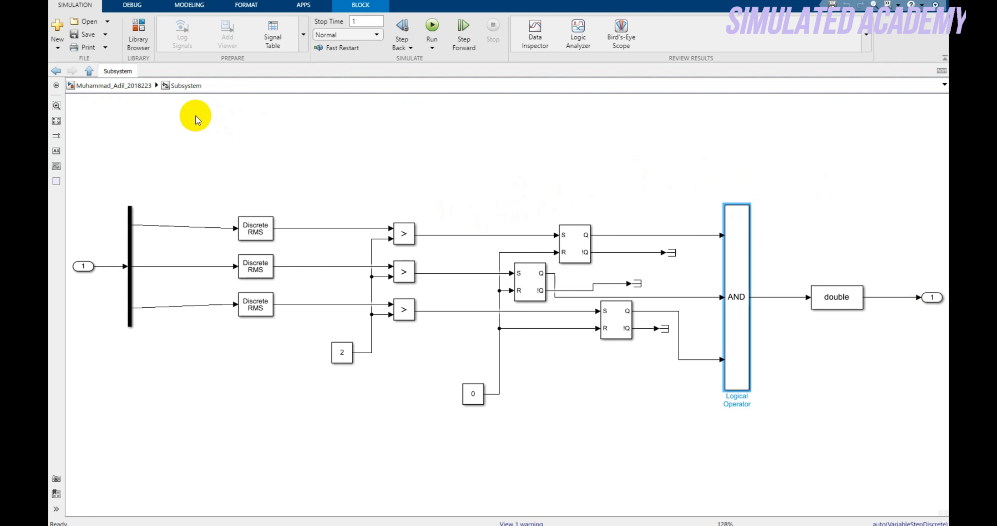
Step: Check the output data type of the Constant block feeding the comparators and of Constant1 feeding the flip-flop resets
{"action": "double_click", "coordinate": [343, 352]}
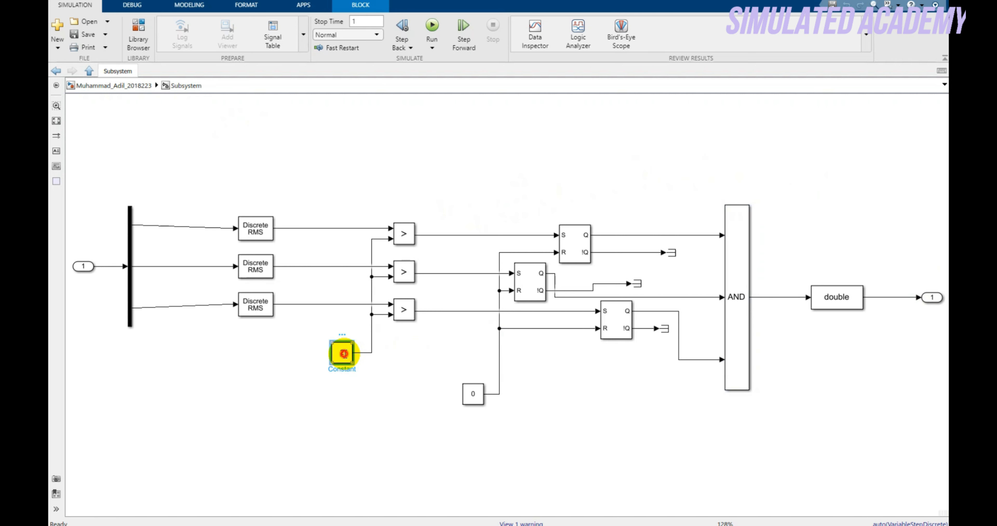
{"action": "left_click", "coordinate": [414, 334]}
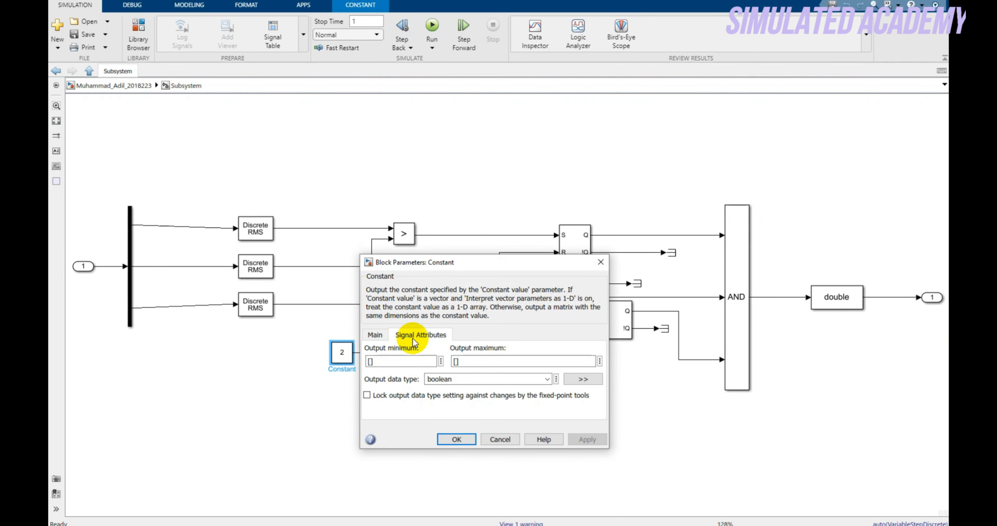
{"action": "double_click", "coordinate": [458, 377]}
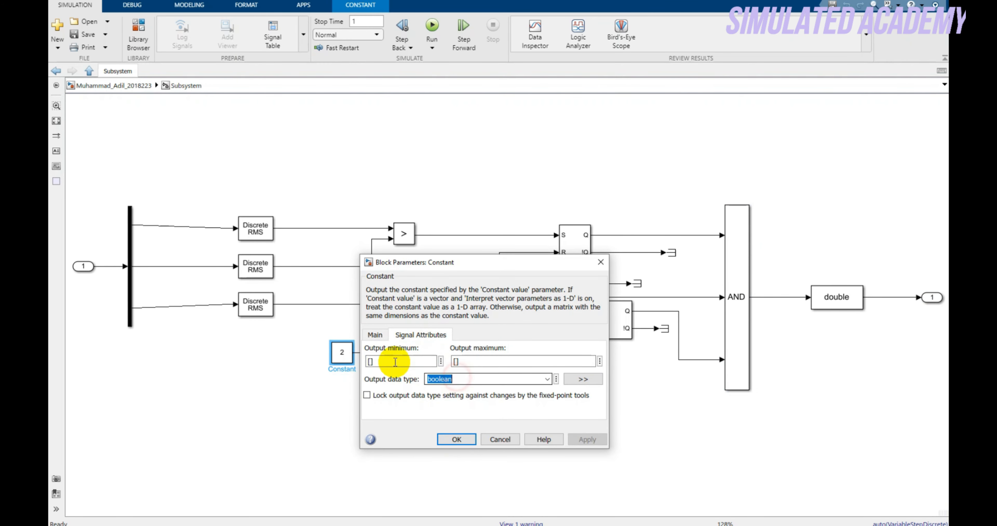
{"action": "left_click", "coordinate": [456, 439]}
{"action": "double_click", "coordinate": [473, 394]}
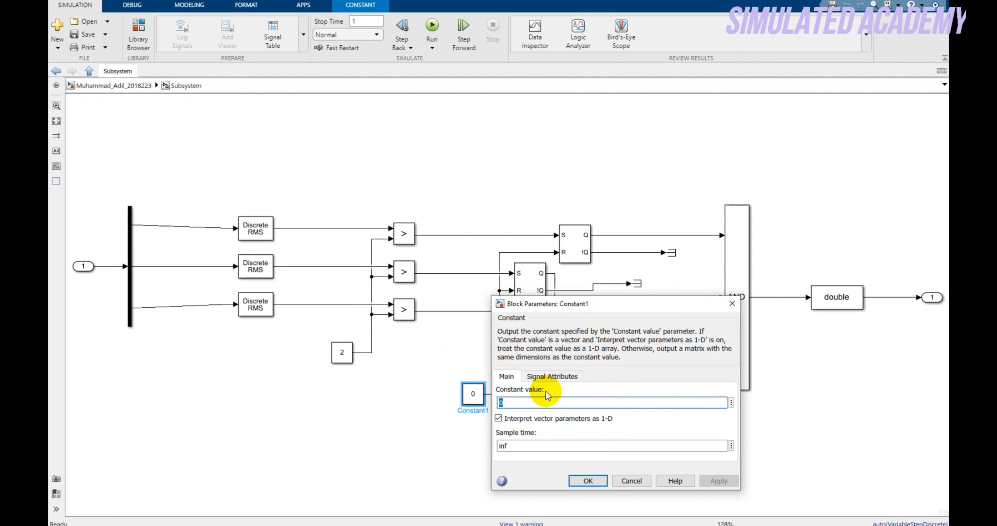
{"action": "left_click", "coordinate": [550, 376]}
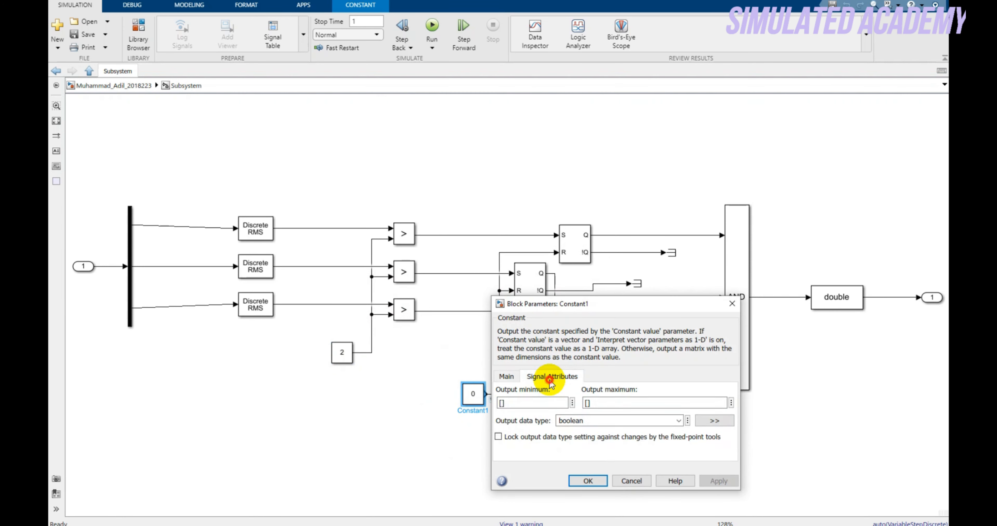
{"action": "left_click", "coordinate": [588, 480]}
Step: Inspect the output data type of the Data Type Conversion block after the AND operator, and close its parameters
{"action": "left_click", "coordinate": [846, 302]}
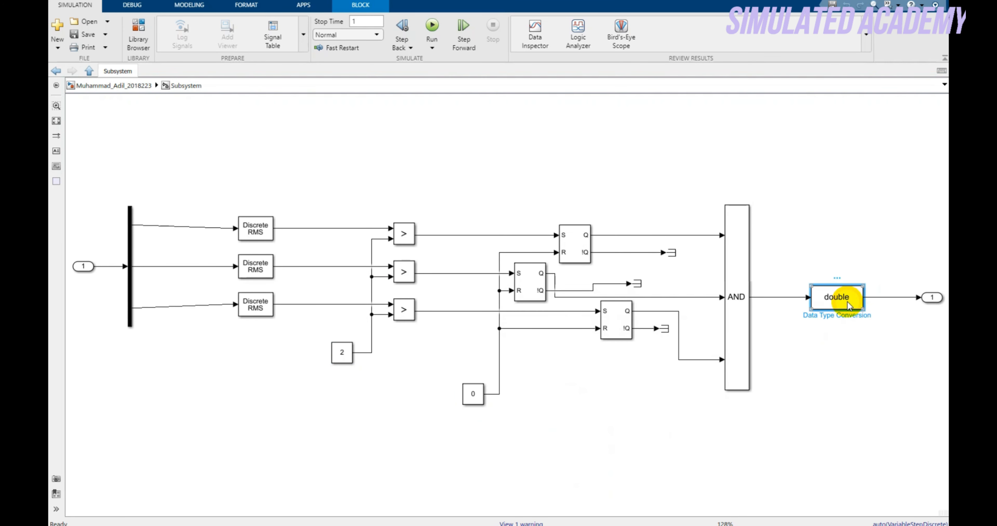
{"action": "double_click", "coordinate": [848, 301]}
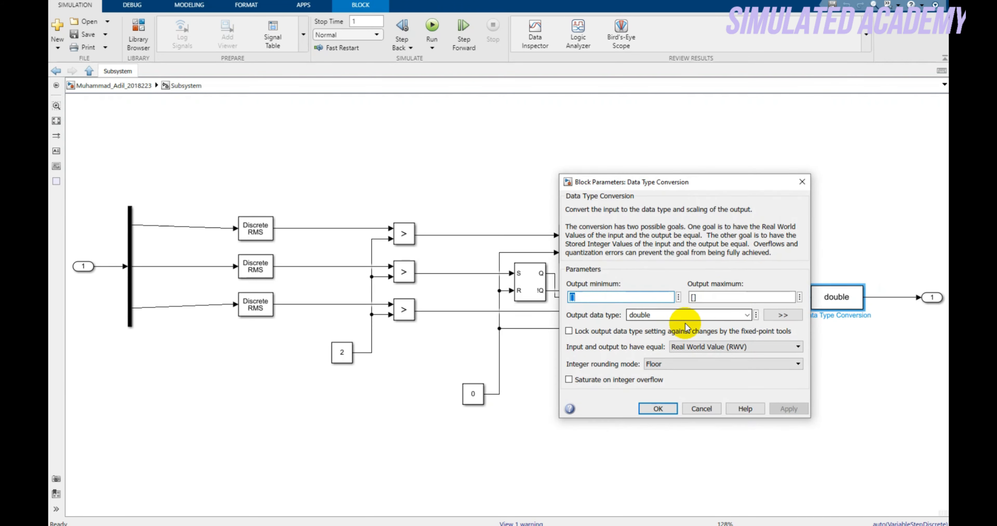
{"action": "double_click", "coordinate": [652, 314]}
{"action": "left_click", "coordinate": [666, 409]}
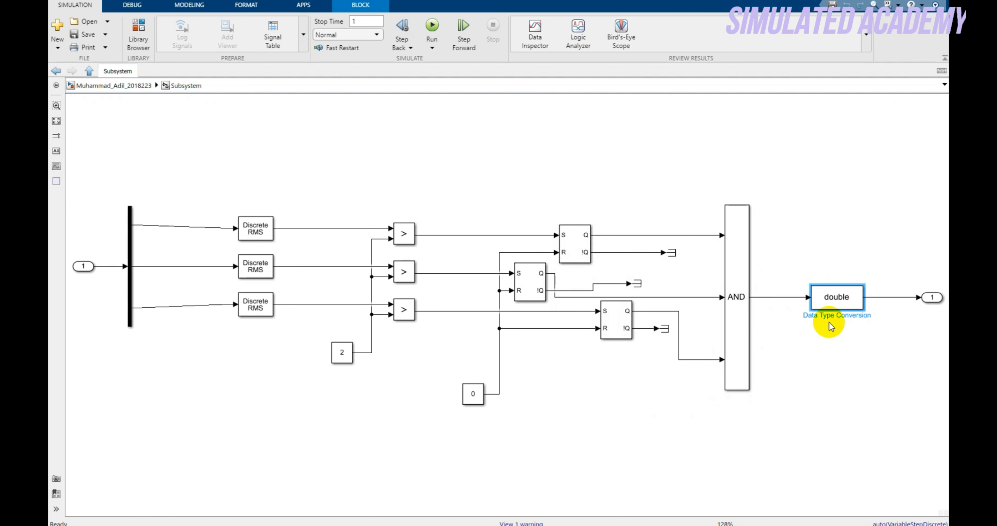
Step: Examine Terminator2 on the inverted output of S-R Flip-Flop2, and return to the top-level model
{"action": "left_click", "coordinate": [667, 329]}
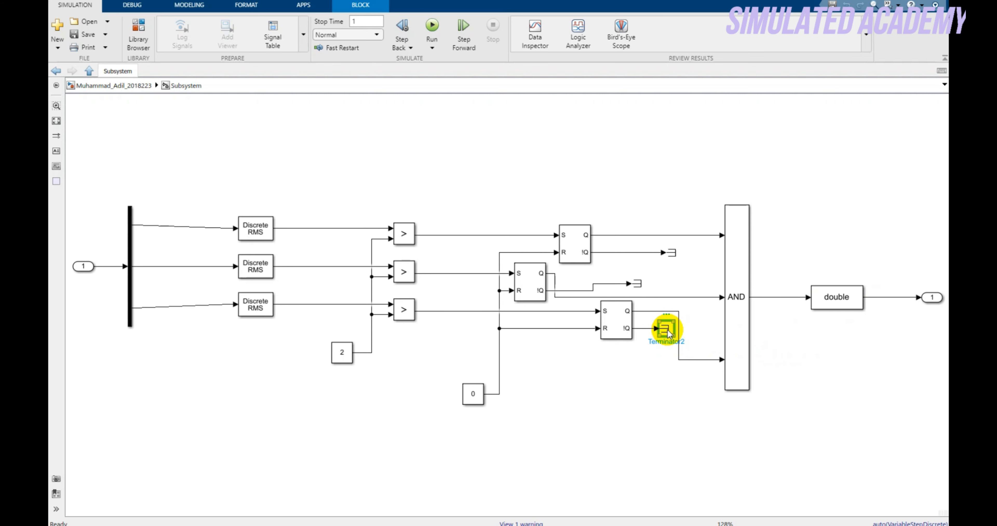
{"action": "left_click", "coordinate": [613, 321]}
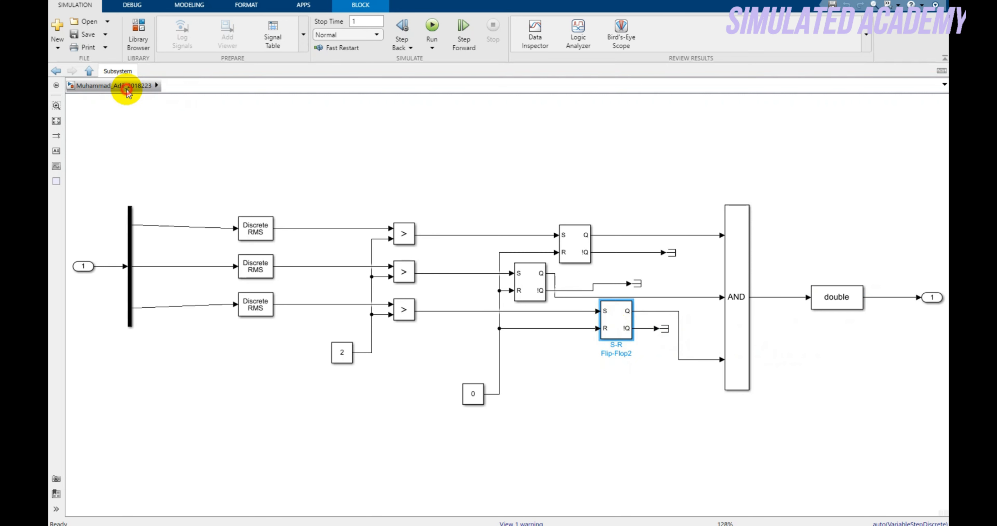
{"action": "left_click", "coordinate": [125, 86]}
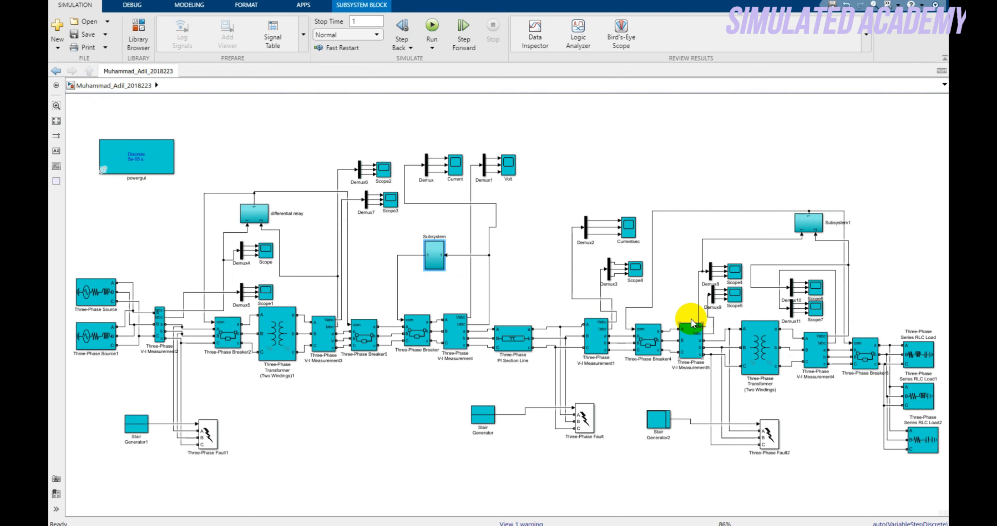
Step: Trace the input connections of the differential relay block in the top-level model and open its full internal diagram
{"action": "double_click", "coordinate": [253, 216]}
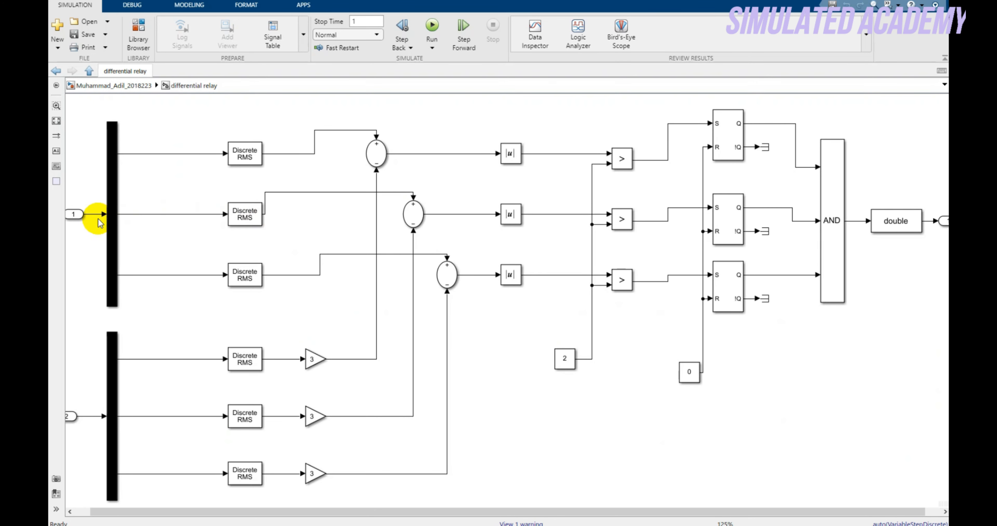
{"action": "left_click", "coordinate": [101, 85]}
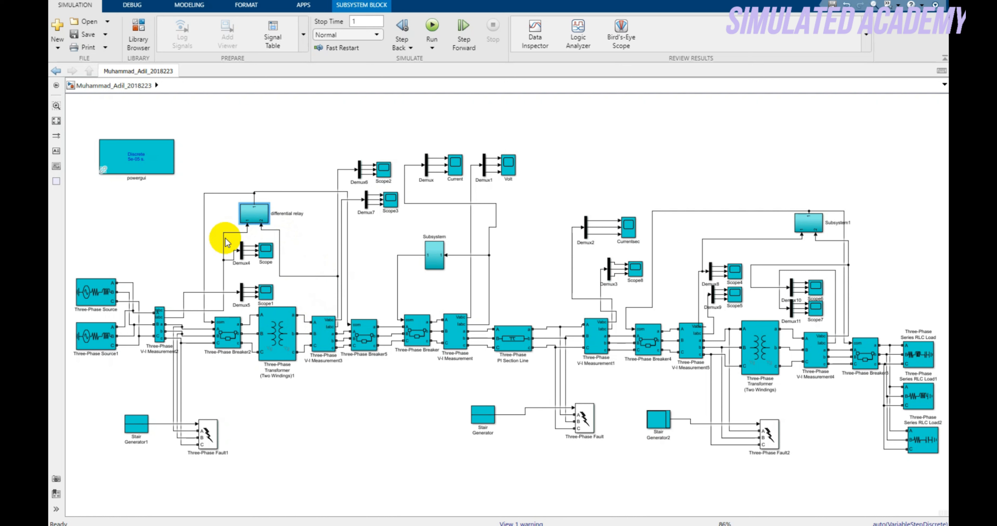
{"action": "double_click", "coordinate": [253, 213]}
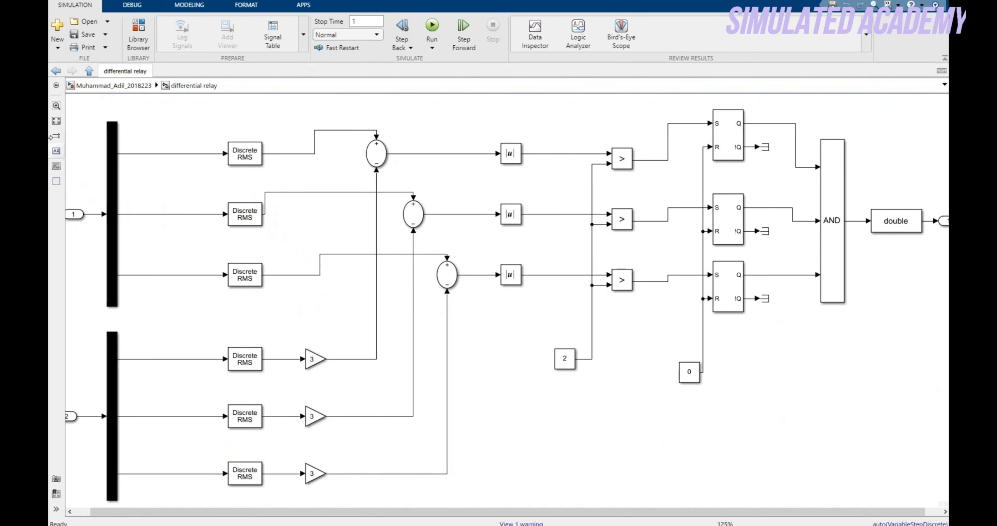
{"action": "left_click", "coordinate": [56, 122]}
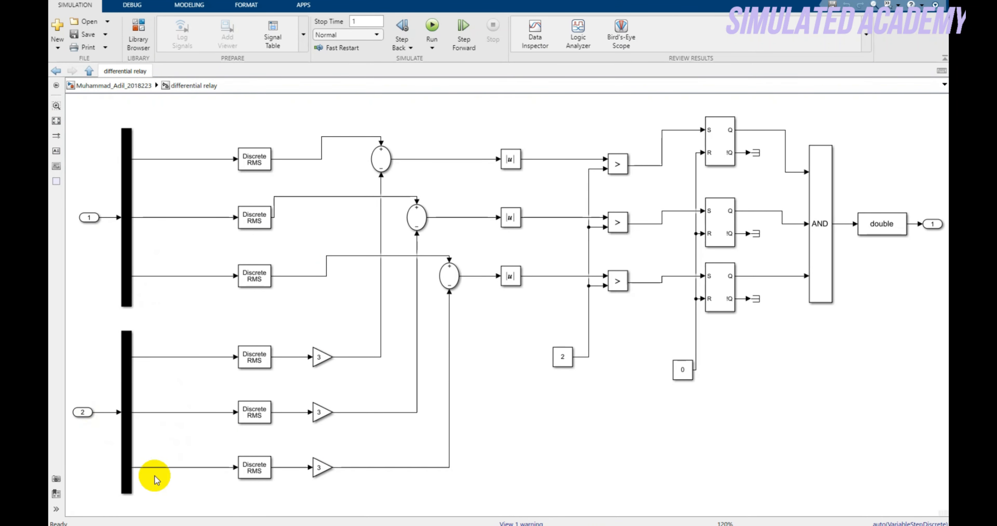
Step: Examine the Discrete RMS blocks, Gain1 and the Add blocks that compare the two sets of currents in the differential relay
{"action": "left_click", "coordinate": [250, 275]}
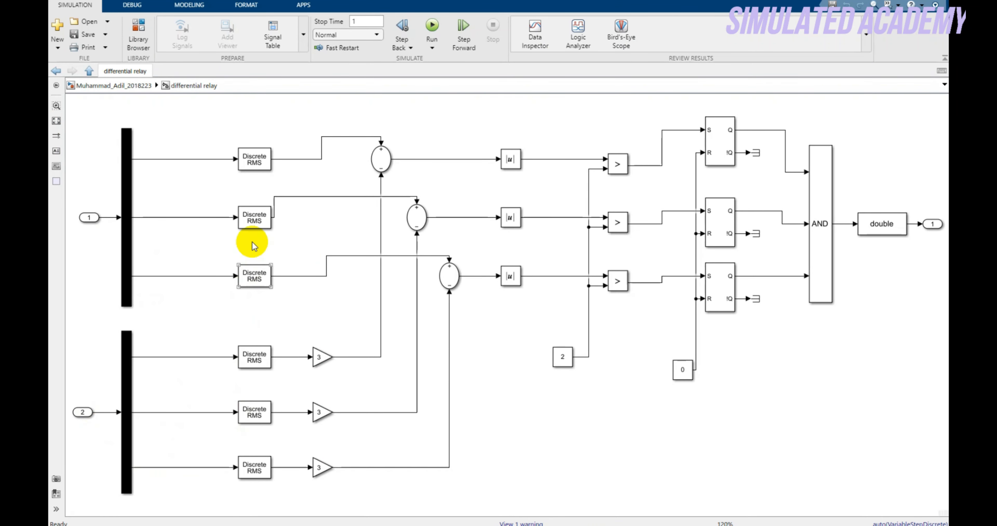
{"action": "left_click", "coordinate": [319, 411]}
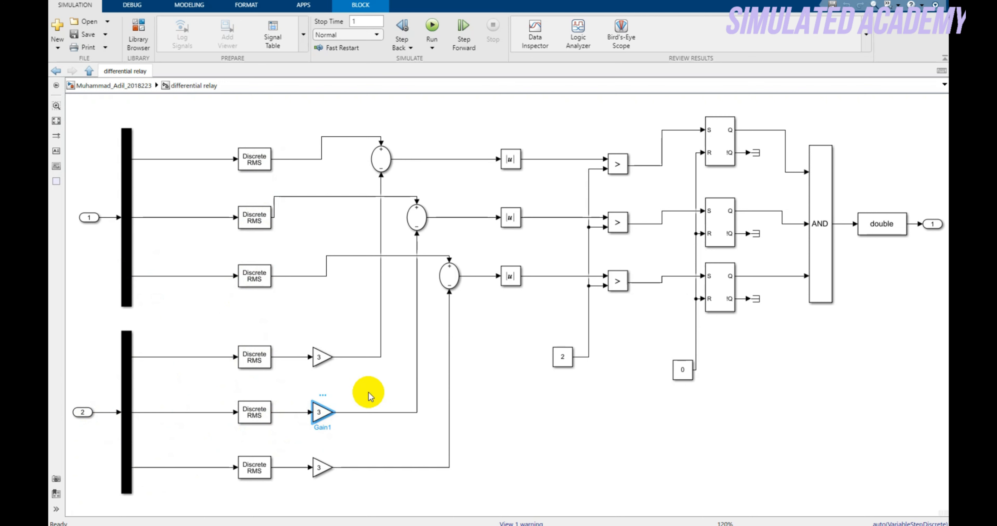
{"action": "left_click", "coordinate": [420, 215]}
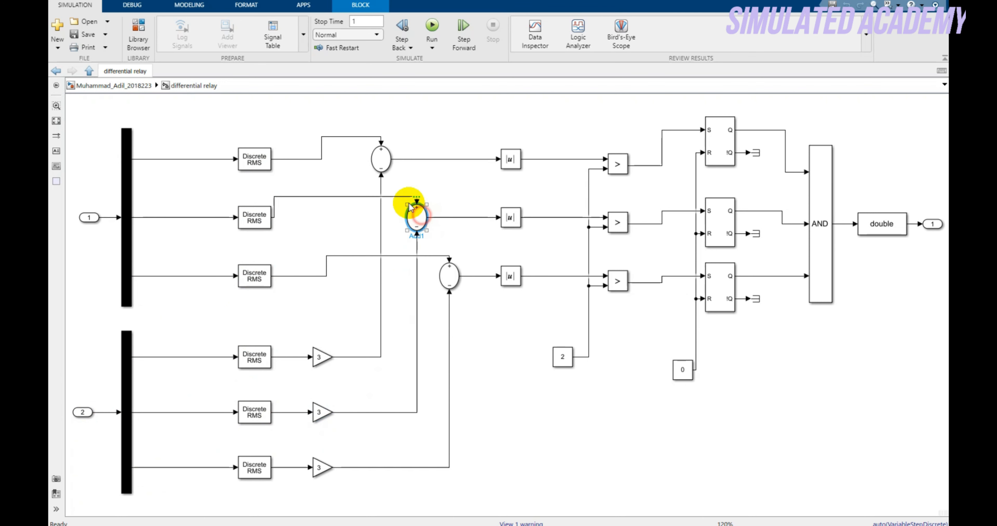
{"action": "left_click", "coordinate": [382, 160]}
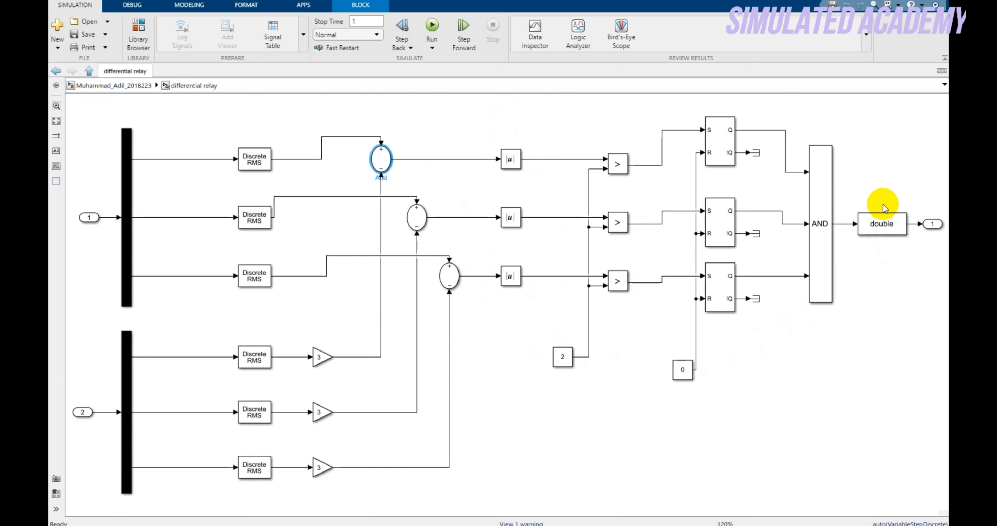
Step: Examine the differential relay's trip logic: the threshold Constant, Relational Operator1 and the AND Logical Operator
{"action": "left_click", "coordinate": [565, 354]}
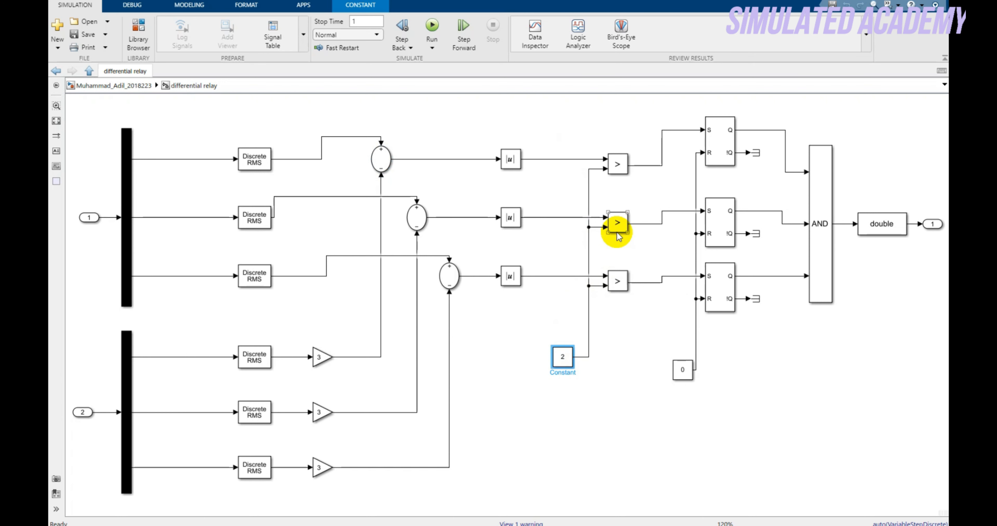
{"action": "left_click", "coordinate": [618, 223]}
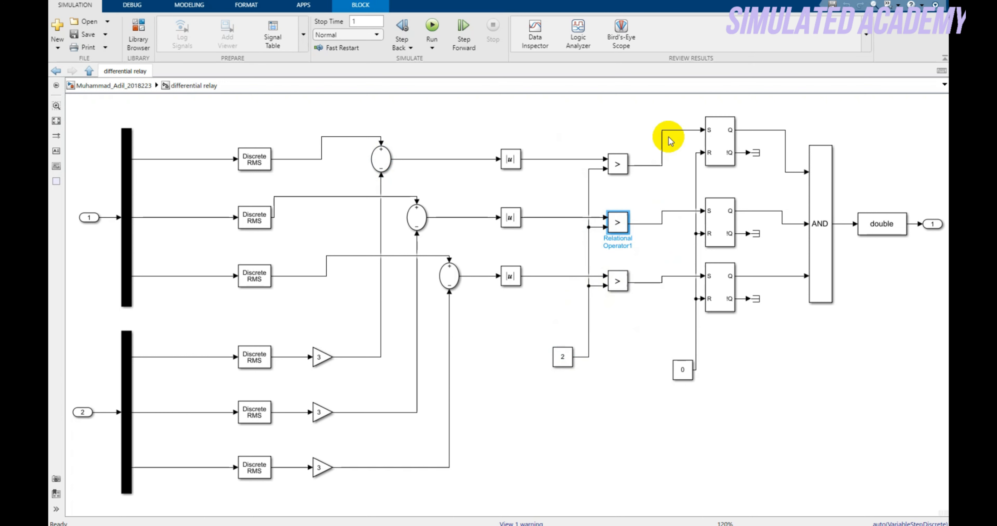
{"action": "left_click", "coordinate": [823, 206]}
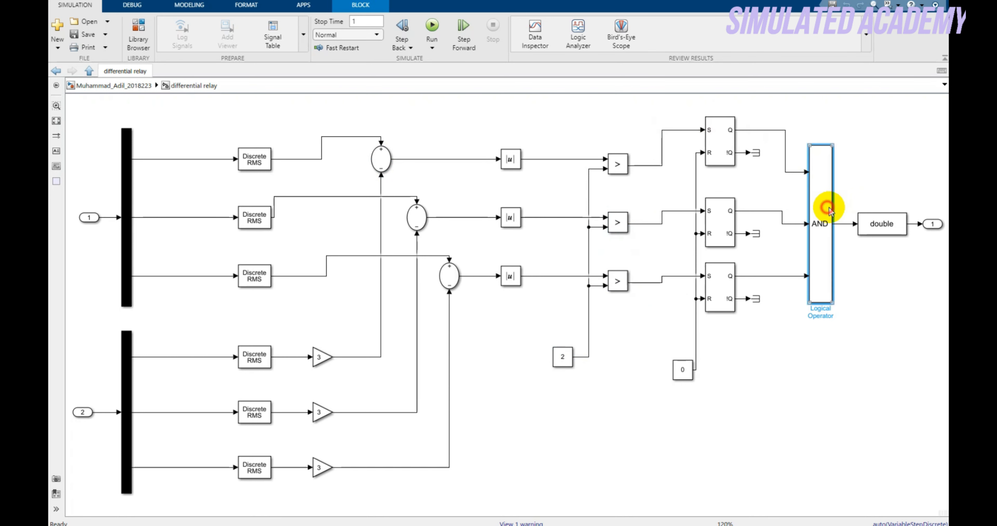
Step: Return to the top-level model and locate Three-Phase Breaker5 and Three-Phase Breaker2, which the differential relay controls
{"action": "left_click", "coordinate": [101, 85]}
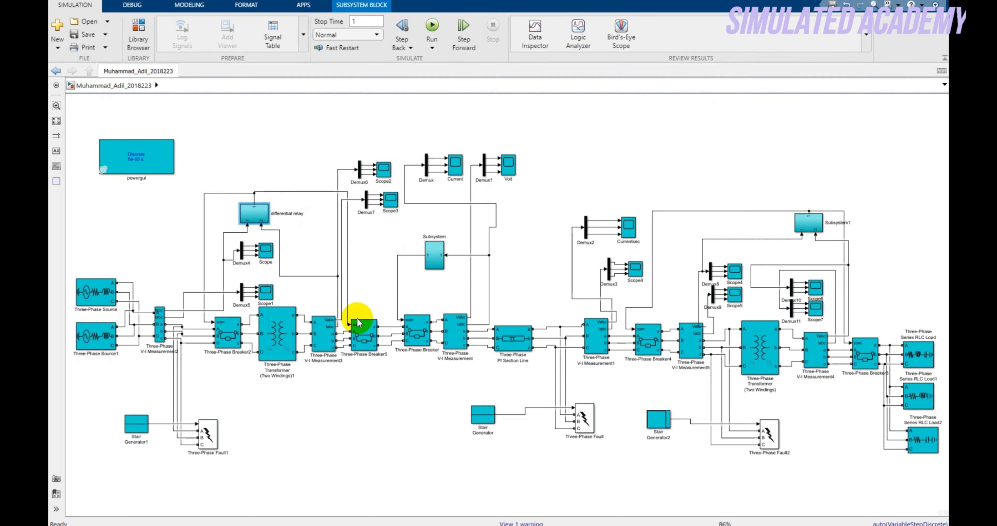
{"action": "left_click", "coordinate": [362, 331]}
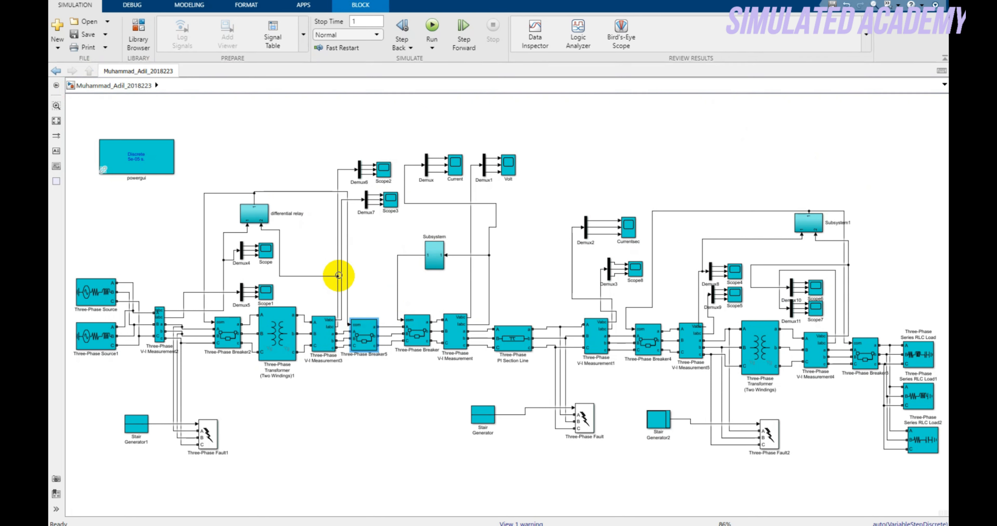
{"action": "left_click", "coordinate": [222, 324]}
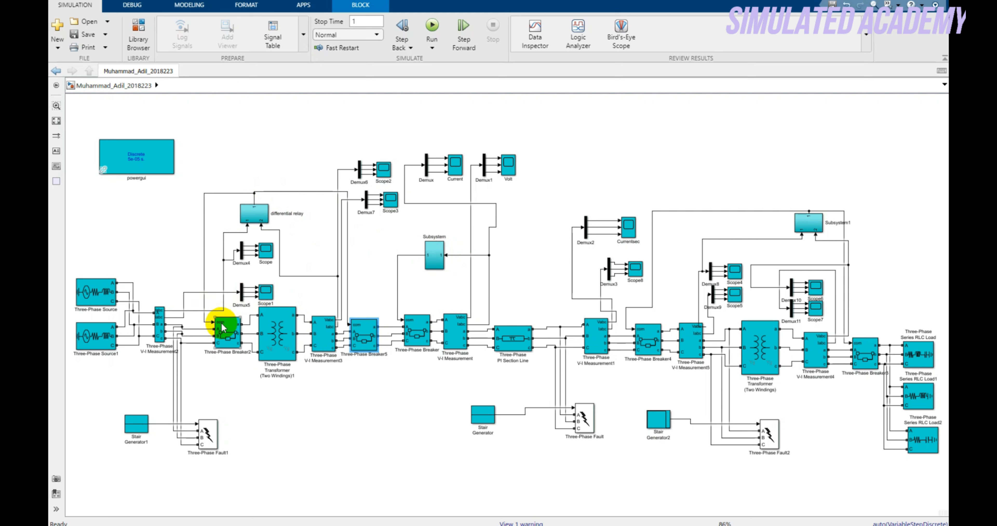